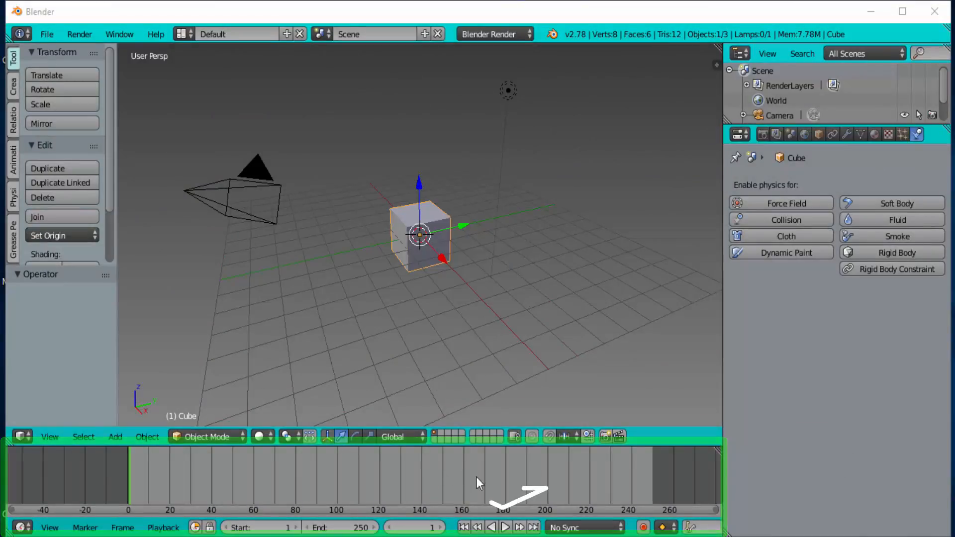
- Play the animation of the cube without any physics enabled and cancel the playback
left_click(505, 528)
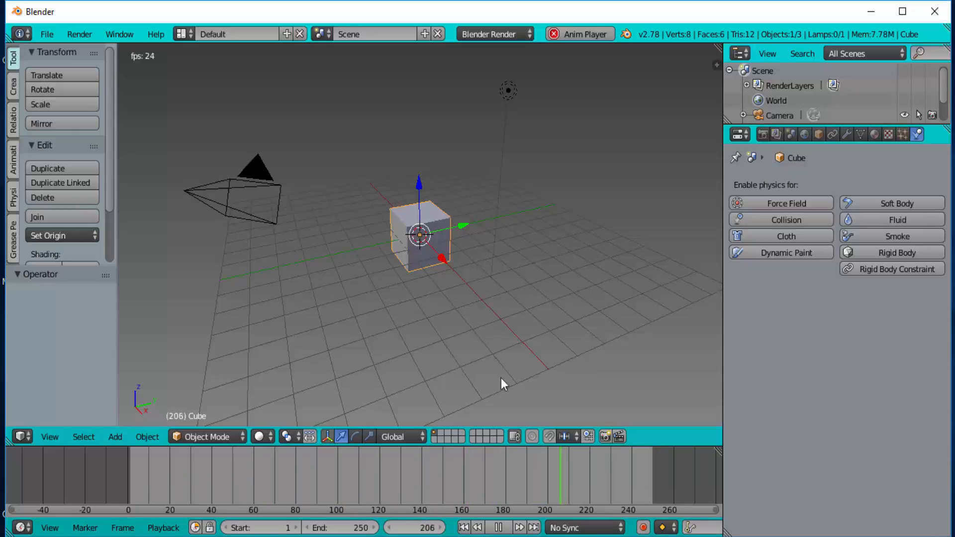
key("Escape")
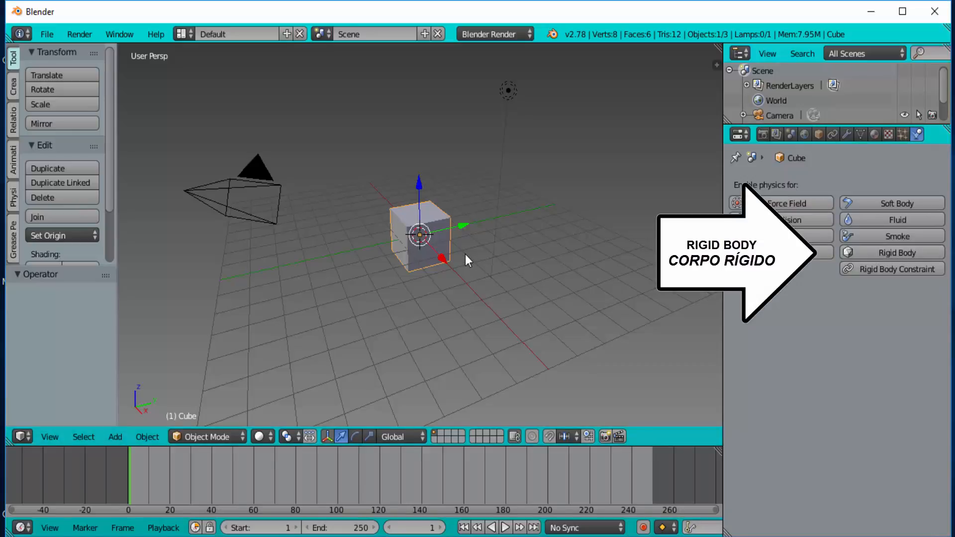
- Enable Rigid Body physics of type Active on the cube and play the simulation
left_click(888, 252)
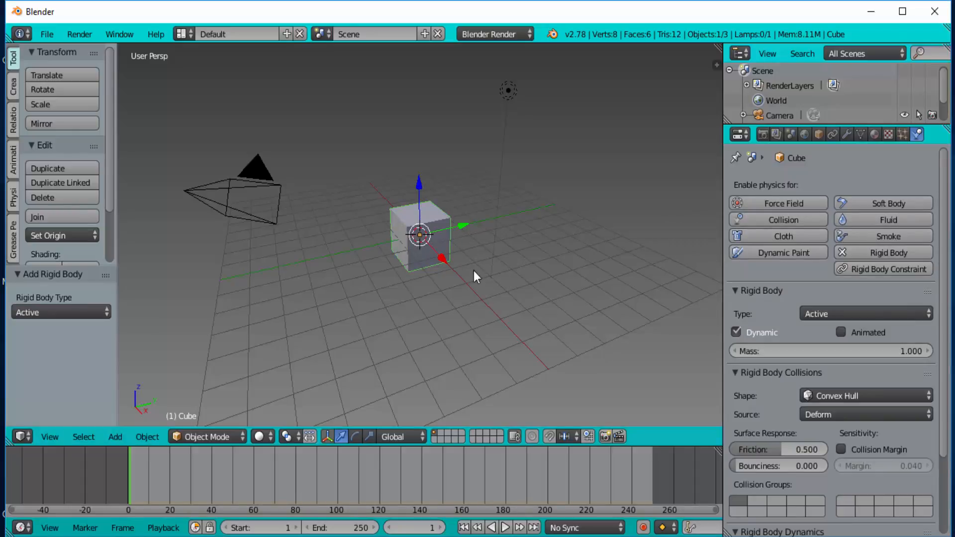
scroll(473, 271, "up", 5)
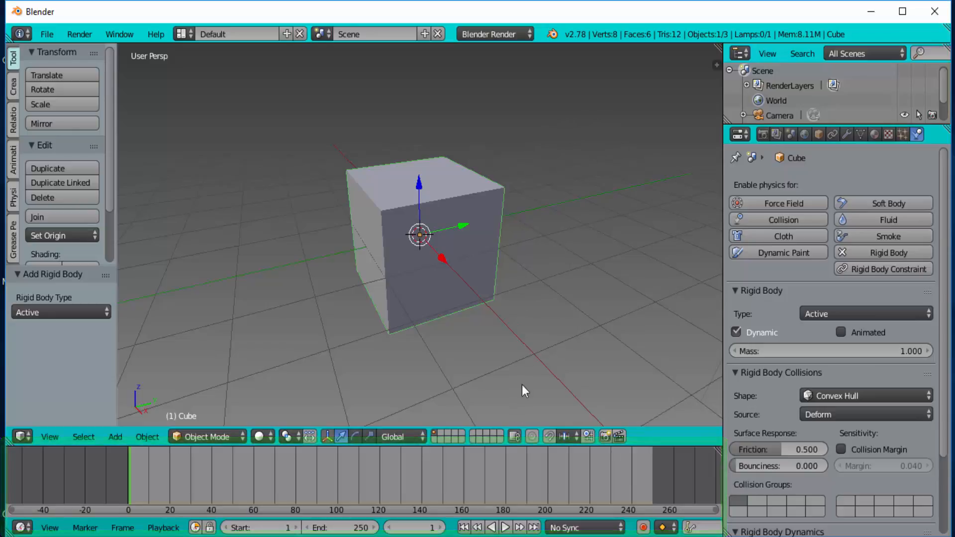
left_click(506, 528)
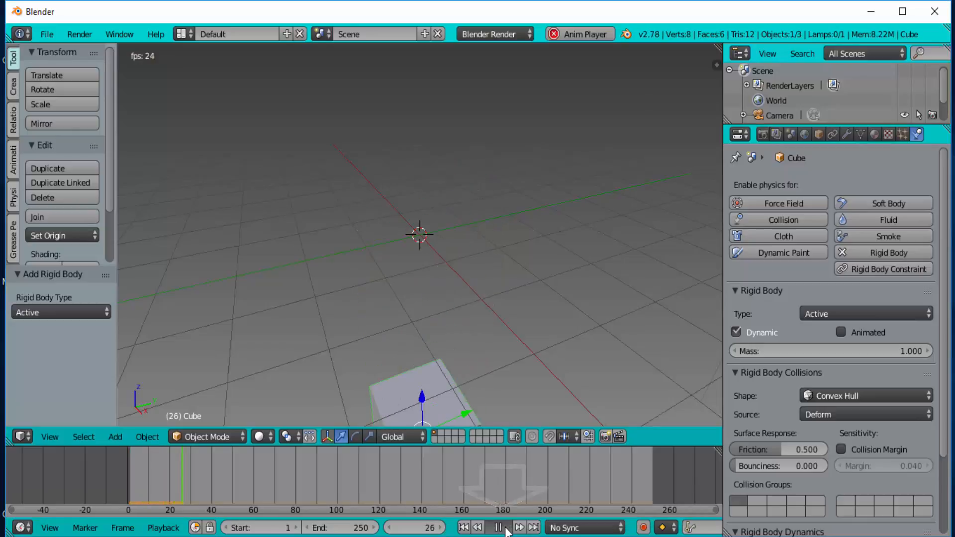
scroll(496, 230, "down", 6)
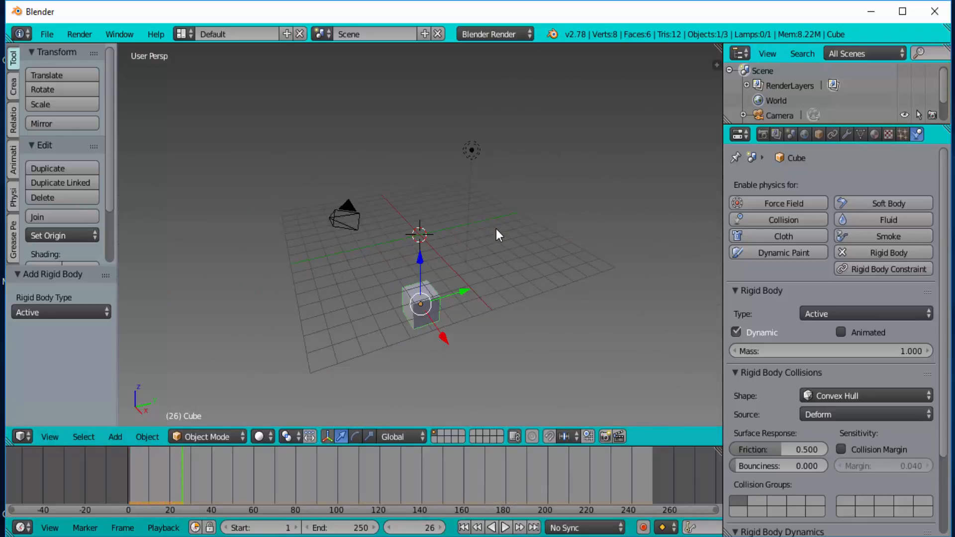
- Replay the cube's fall from the first frame, stop it, and return to the first frame
left_click(464, 528)
left_click(506, 528)
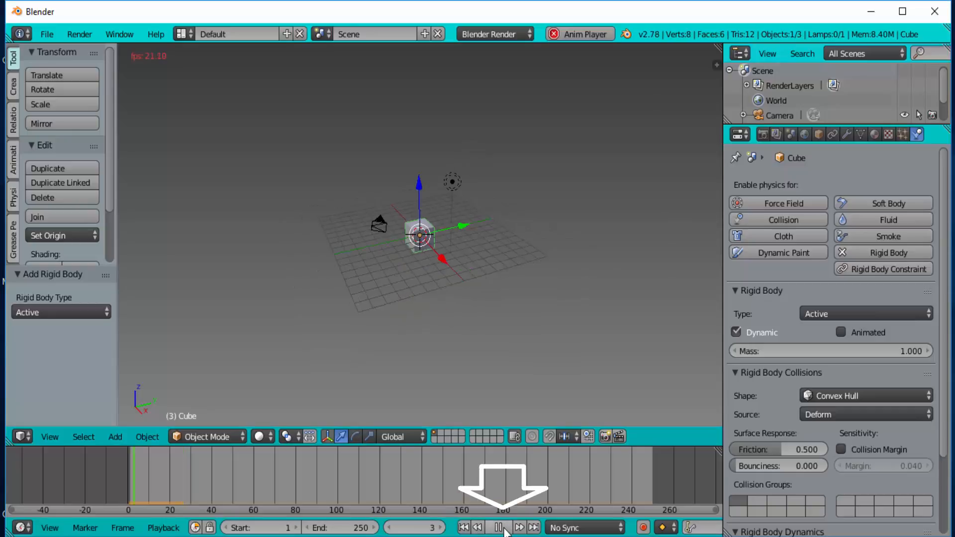
left_click(503, 528)
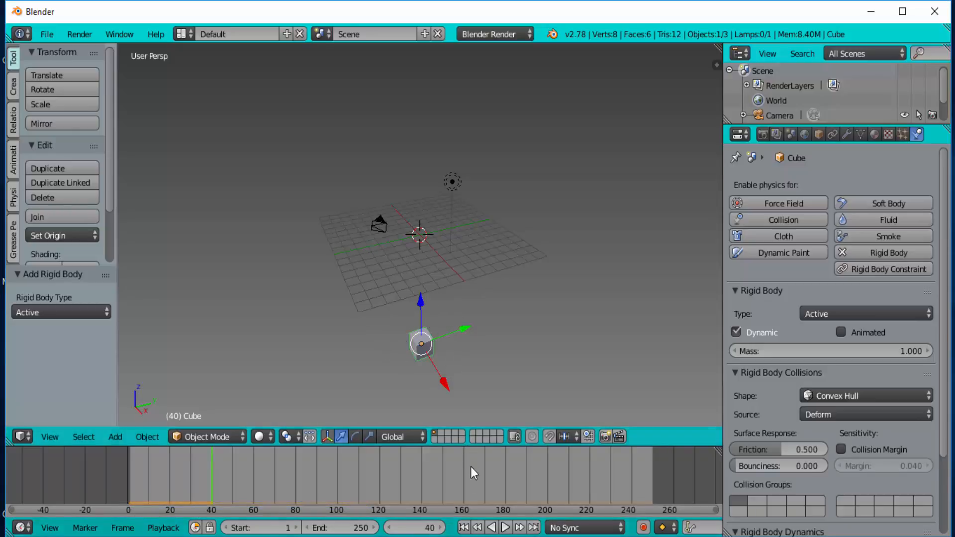
left_click(464, 528)
scroll(455, 294, "up", 6)
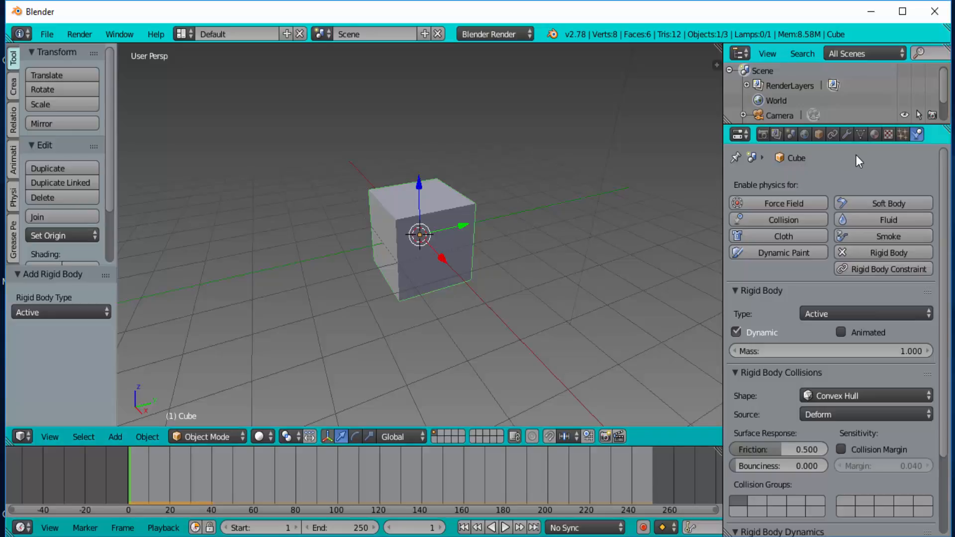
- Add a new particle system to the cube and expand its Field Weights settings
left_click(904, 131)
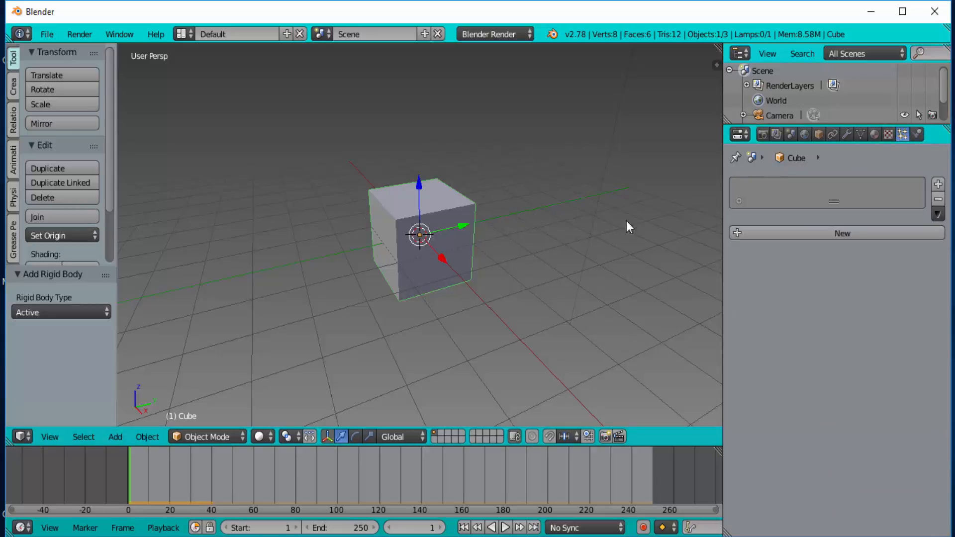
left_click(848, 232)
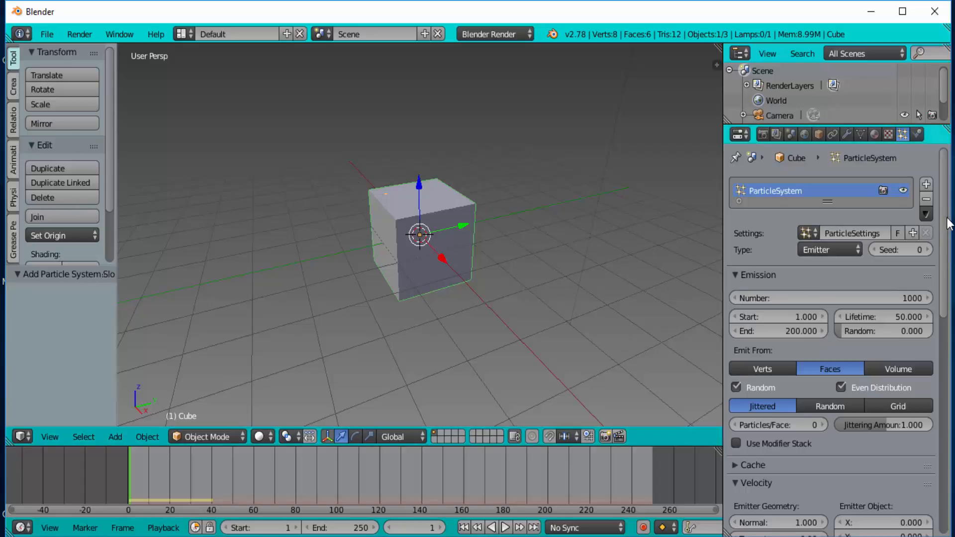
scroll(951, 233, "down", 2)
scroll(950, 234, "down", 15)
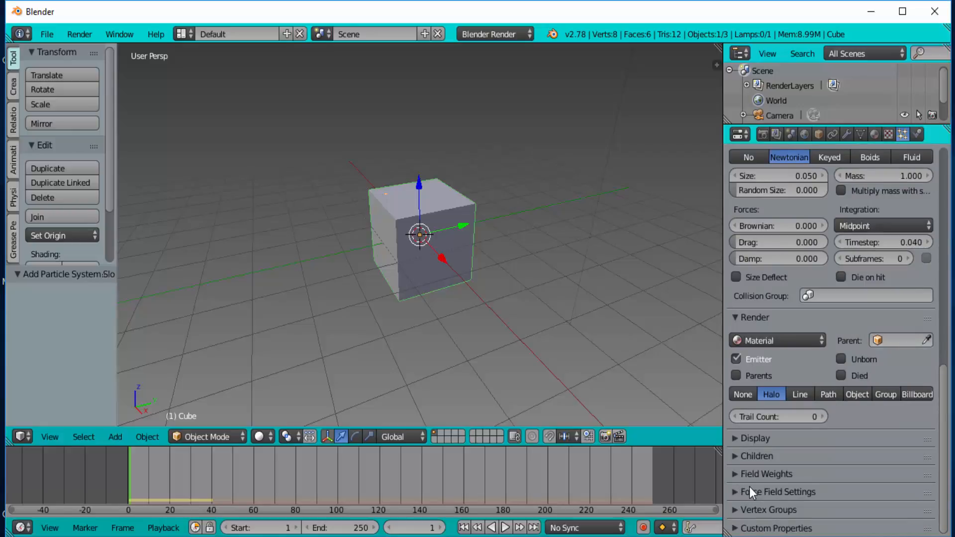
left_click(735, 474)
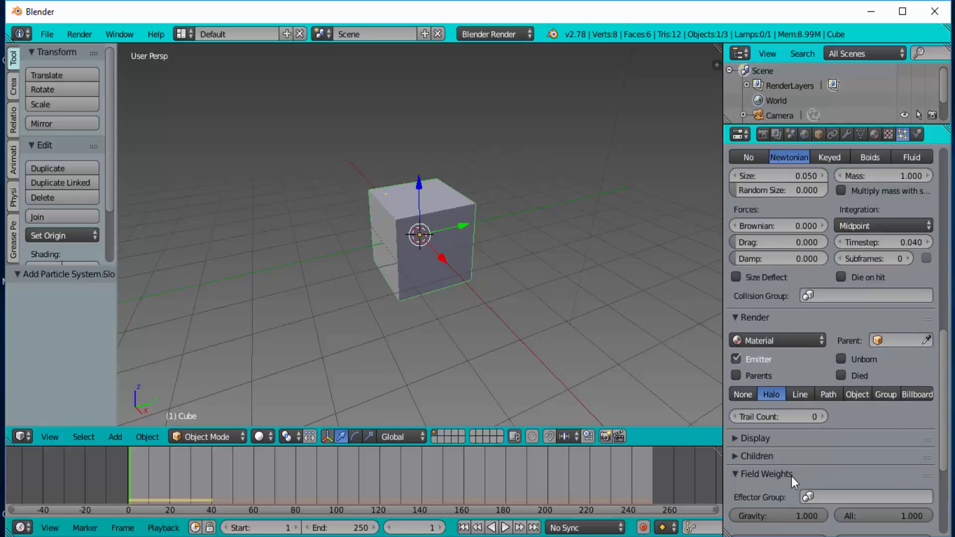
scroll(792, 476, "down", 8)
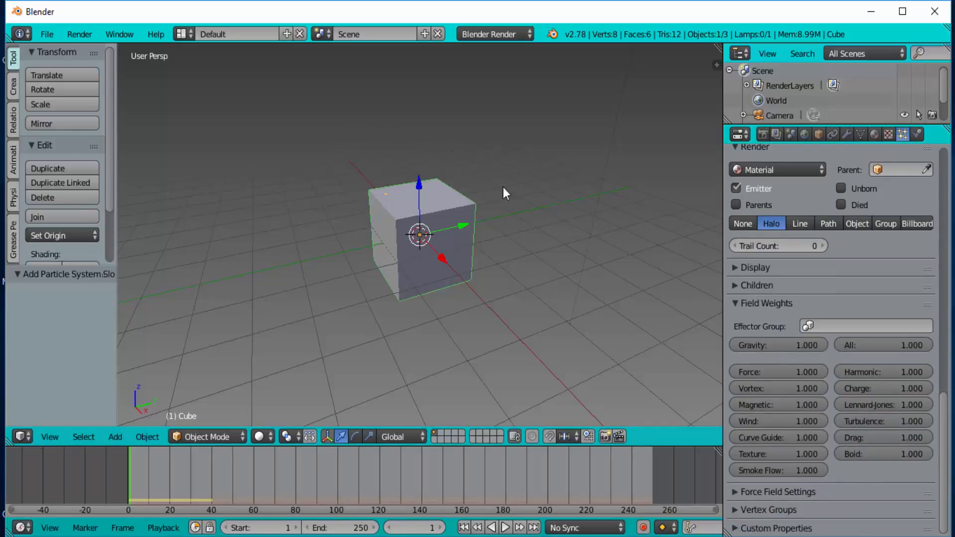
- Play the particle emission briefly, stop it, and return to the first frame
left_click(505, 527)
left_click(499, 528)
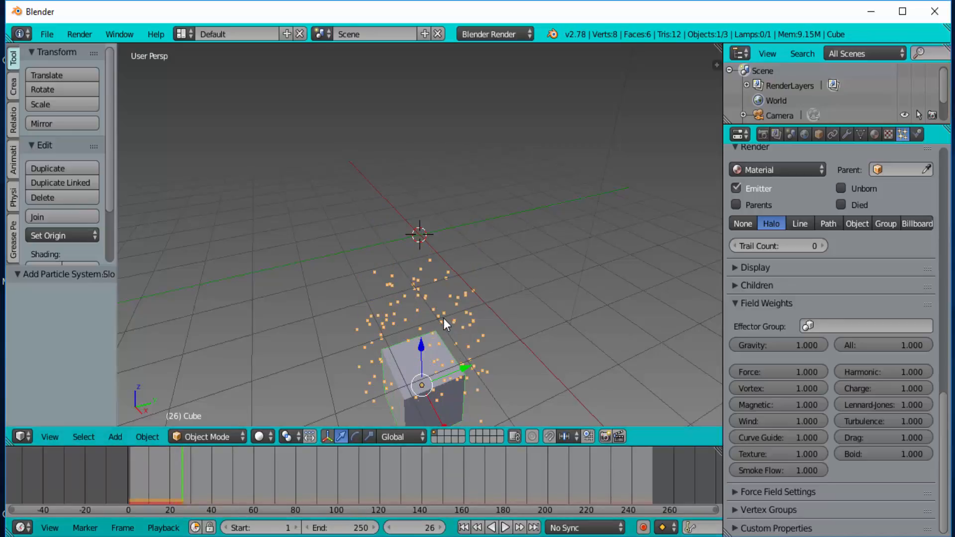
key("shift+Left")
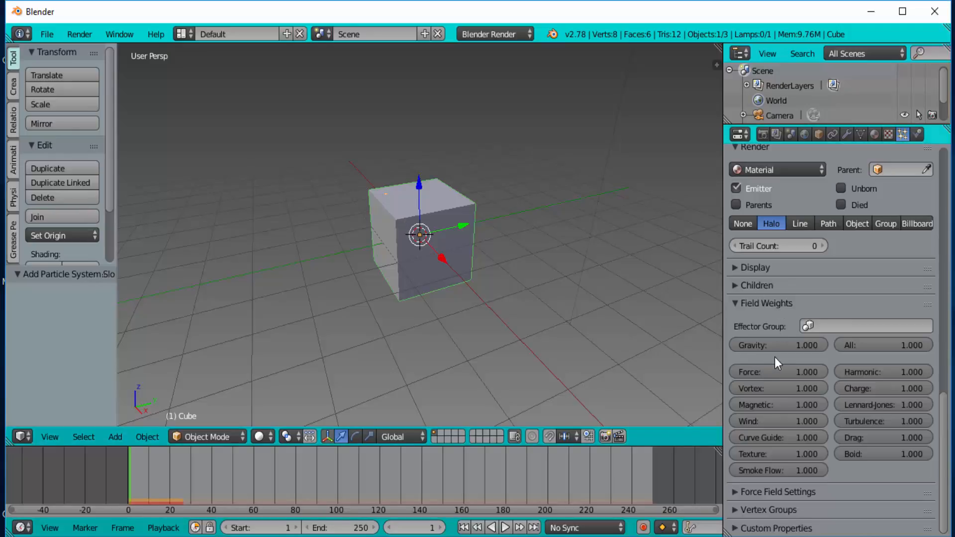
- Remove the particle system from the cube
scroll(898, 313, "up", 20)
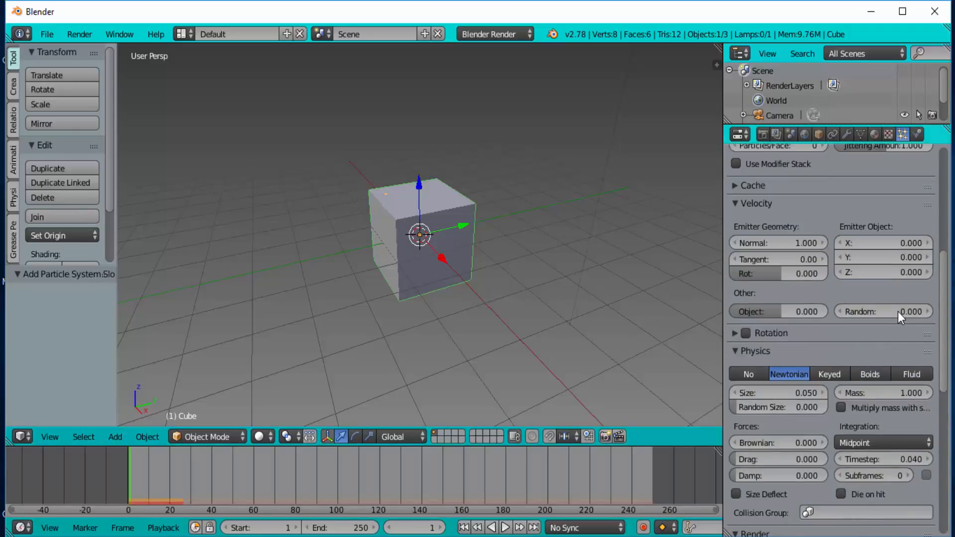
scroll(899, 313, "up", 4)
left_click(937, 198)
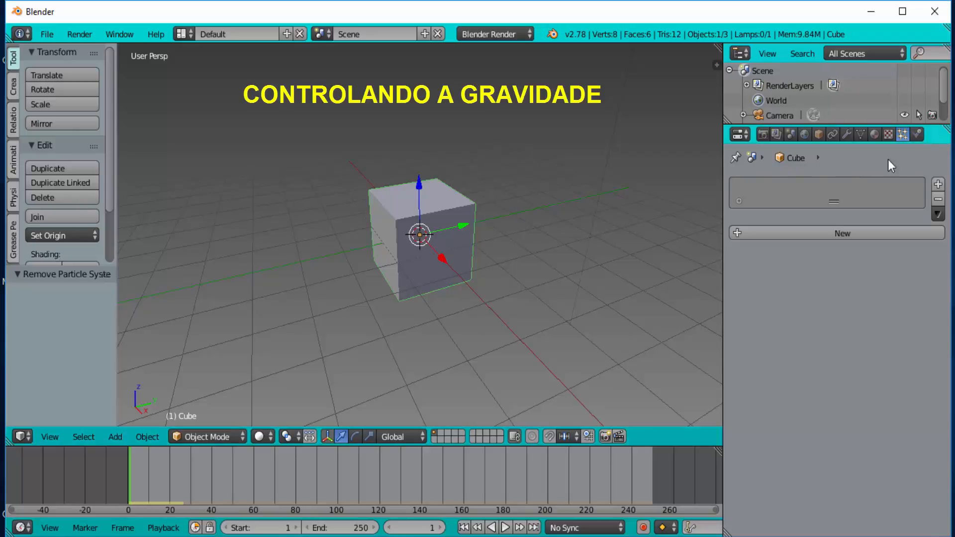
- Look through the cube's Rigid Body physics settings down to Rigid Body Dynamics
left_click(918, 135)
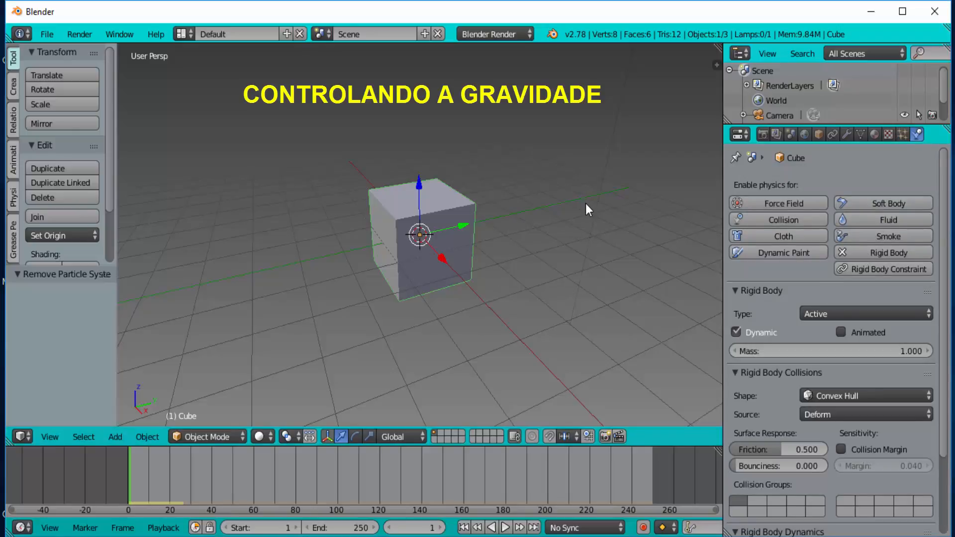
scroll(948, 259, "down", 1)
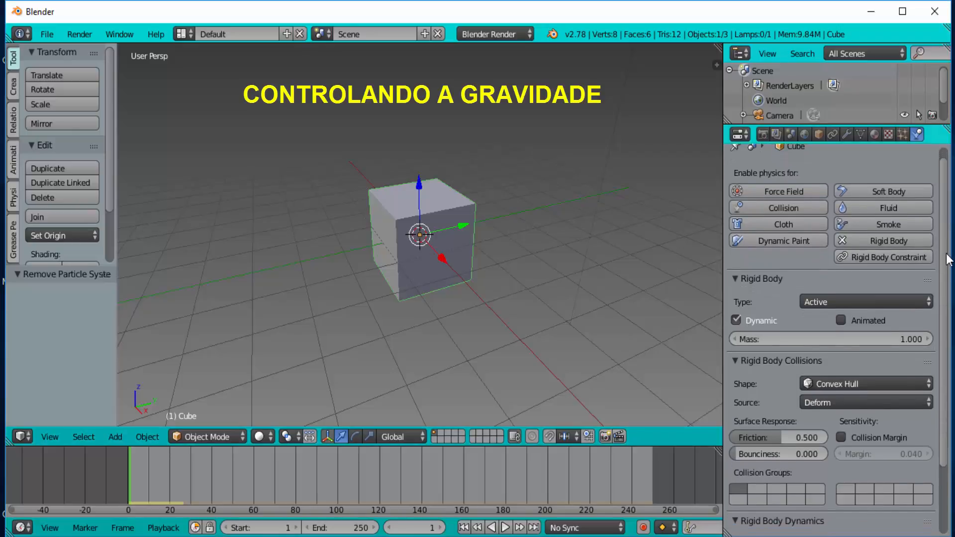
scroll(949, 259, "down", 5)
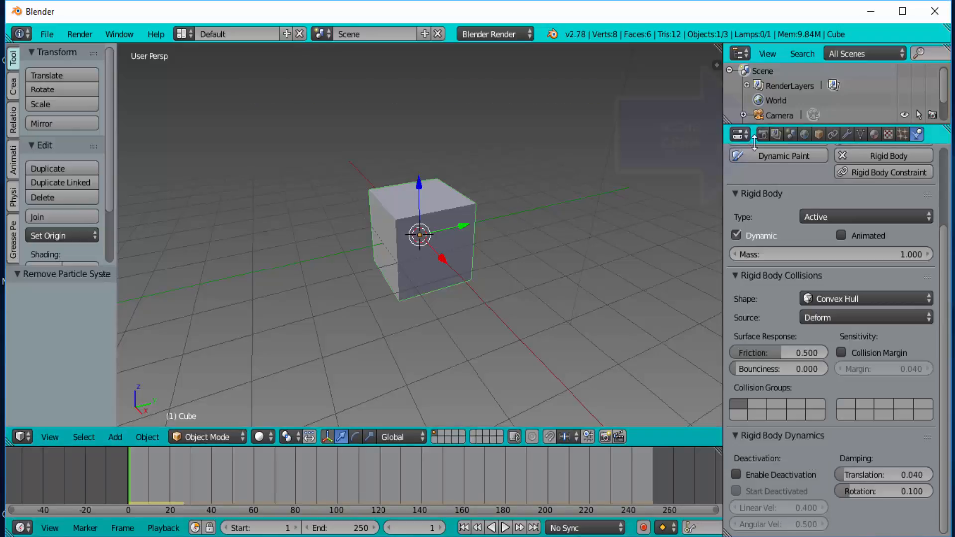
- Display the scene's Gravity settings, test the cube's fall with gravity enabled, and return to the first frame
left_click(790, 134)
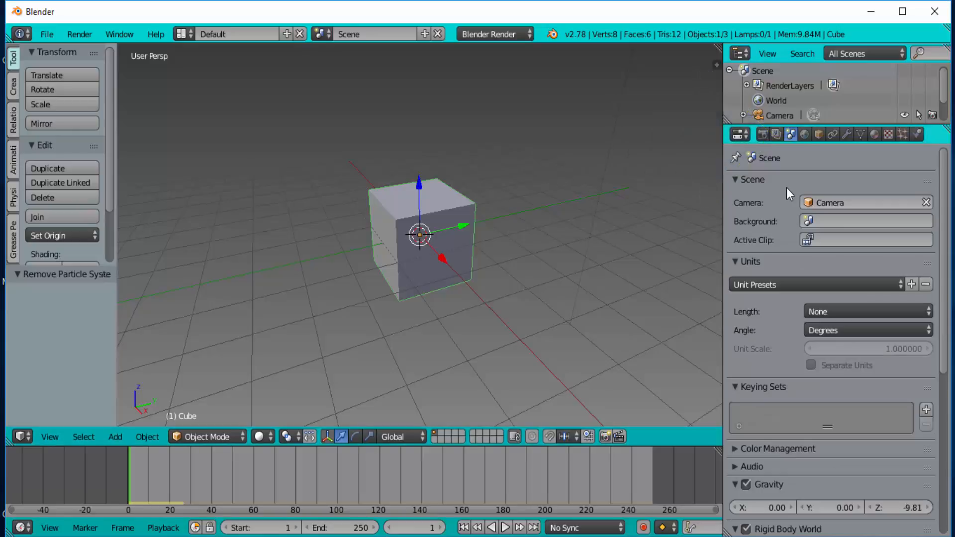
scroll(781, 234, "down", 3)
scroll(781, 234, "down", 3)
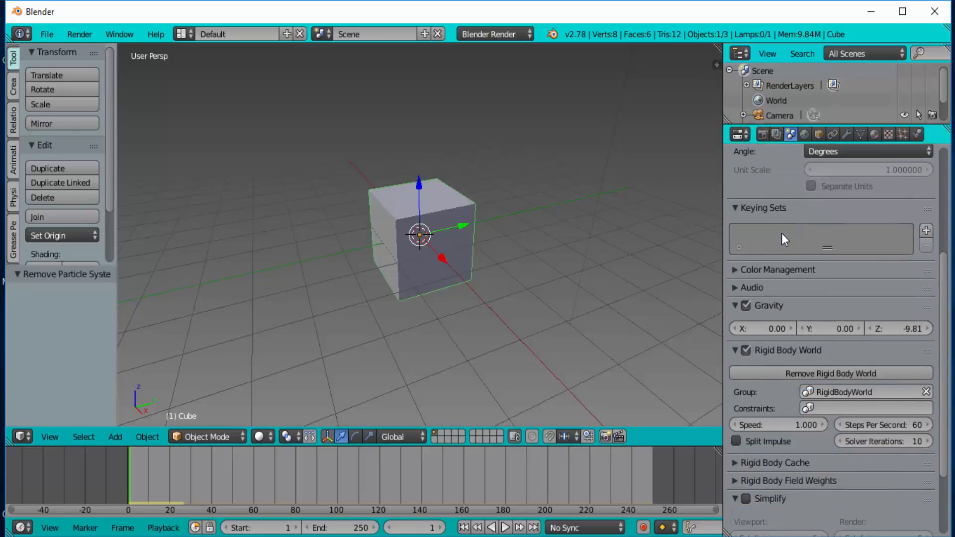
scroll(781, 234, "down", 5)
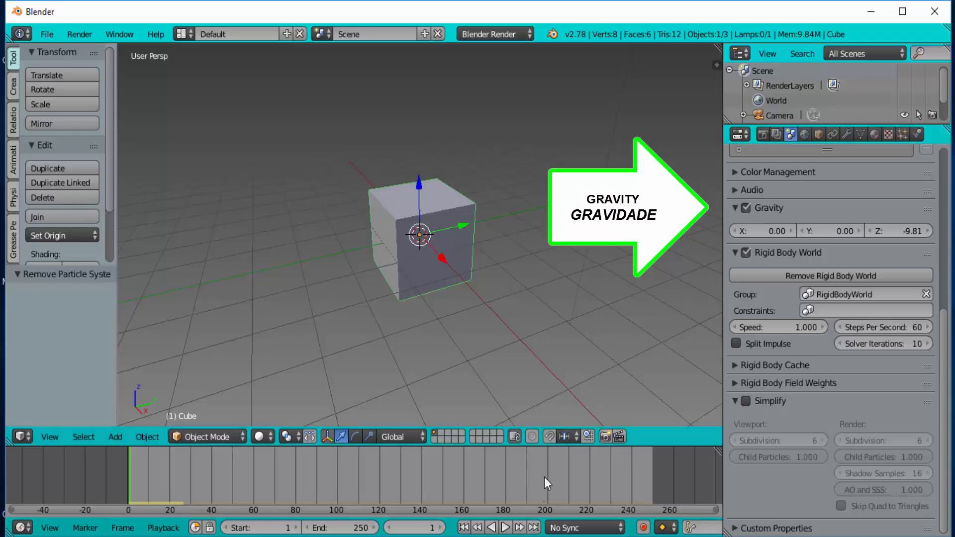
left_click(505, 528)
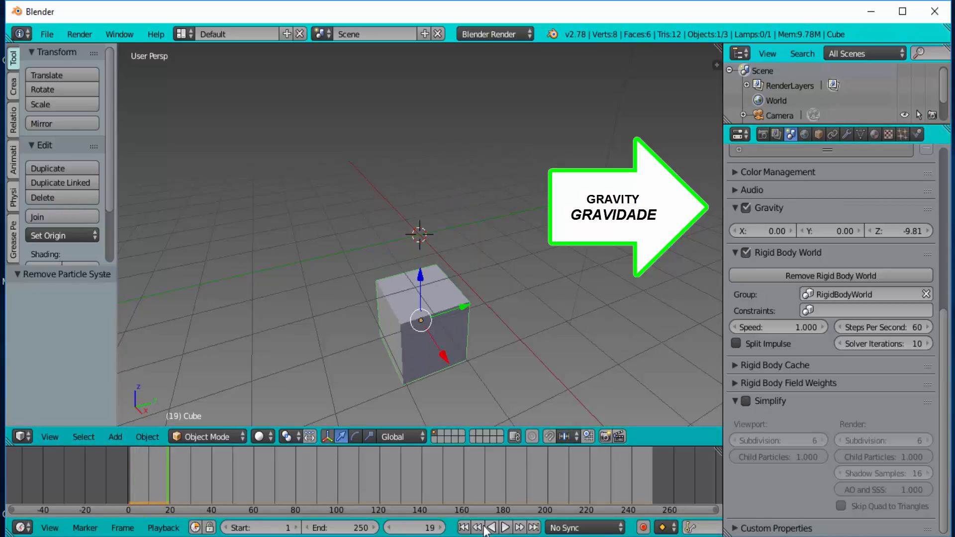
left_click(468, 527)
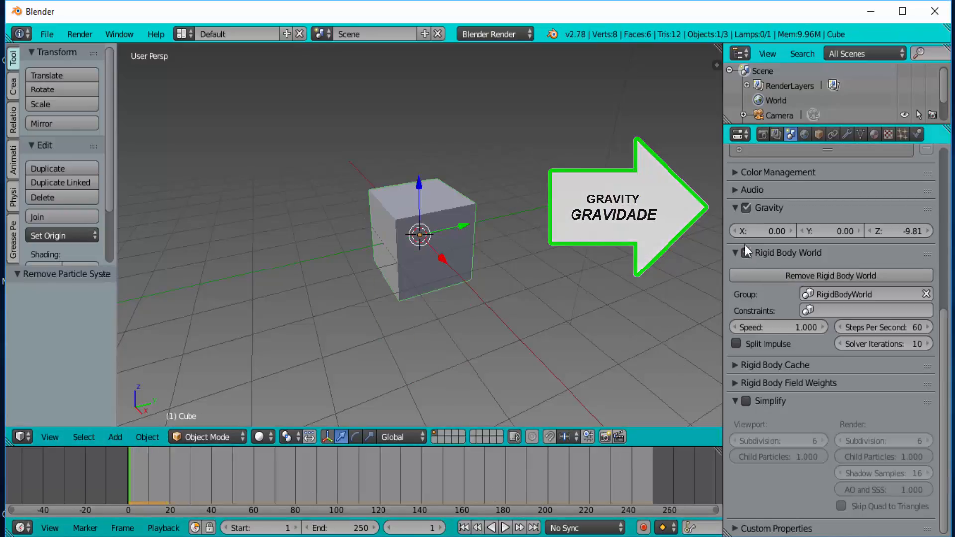
- Disable the scene's gravity and play the simulation to check the cube, cancelling the playback at the end
left_click(746, 208)
left_click(505, 528)
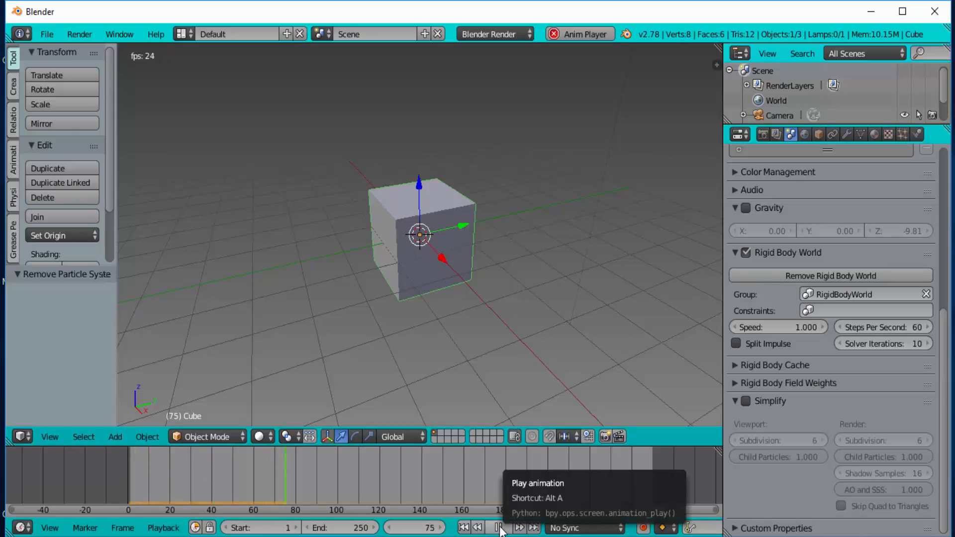
key("Escape")
- Re-enable the scene's gravity, play the cube's fall, and return to the first frame
left_click(746, 208)
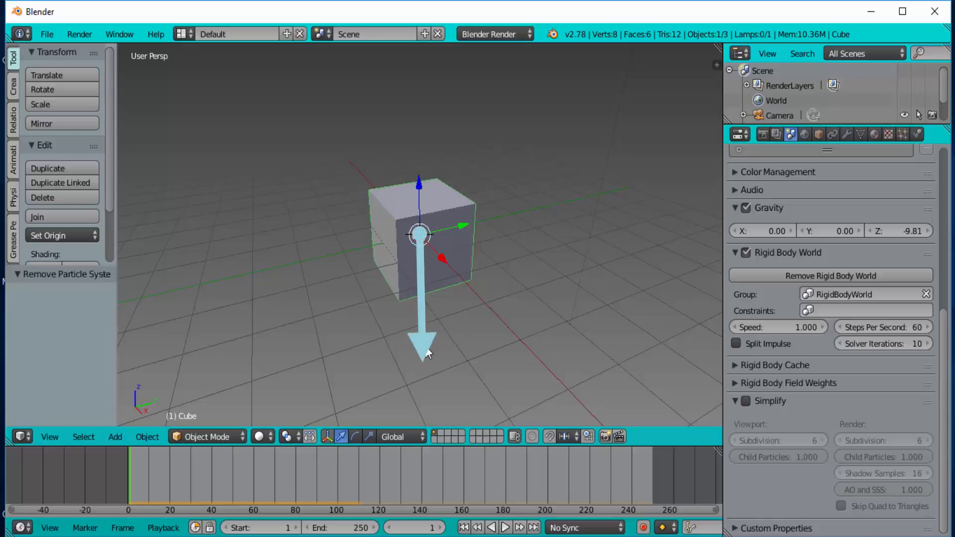
left_click(506, 530)
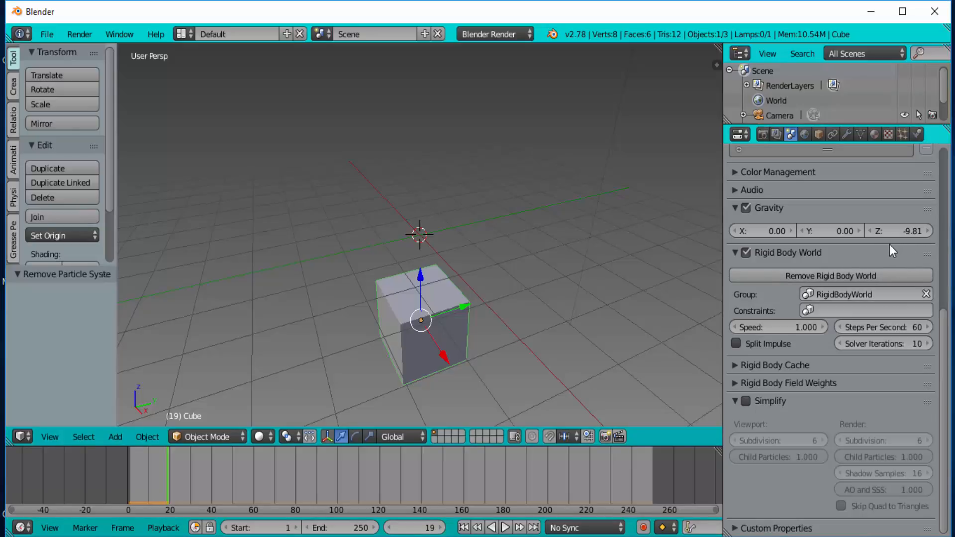
key("shift+Left")
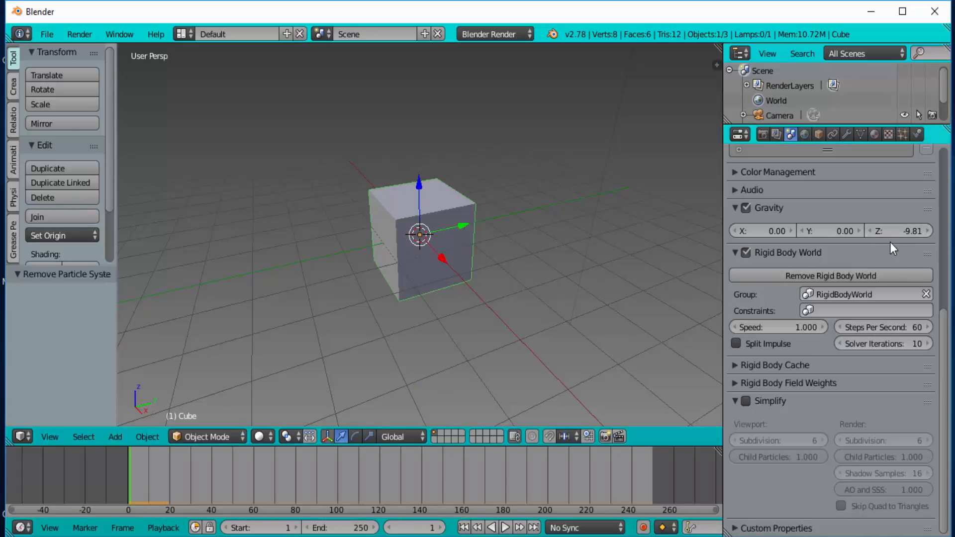
- Set the scene's Z gravity to 0 and play the simulation, stopping it after a short run
left_click(899, 229)
type("0")
key("Return")
left_click(505, 528)
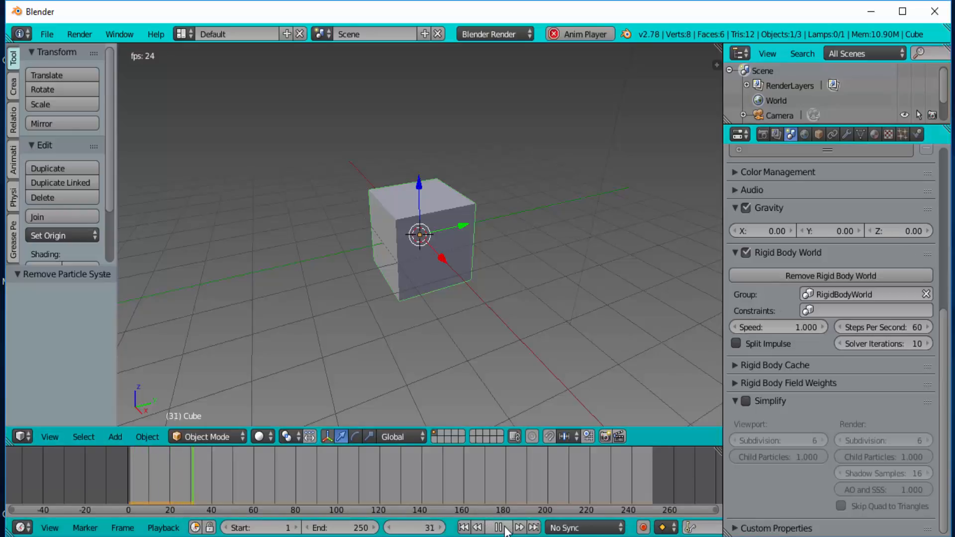
left_click(499, 528)
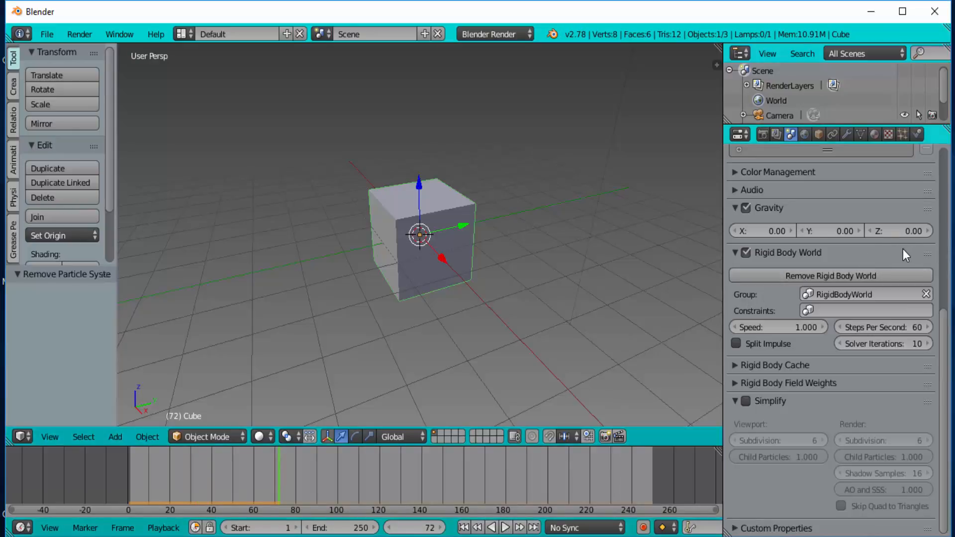
- Set the scene's Z gravity to 6 and play the cube's simulation from the first frame
left_click(894, 229)
type("6")
key("Return")
left_click(463, 528)
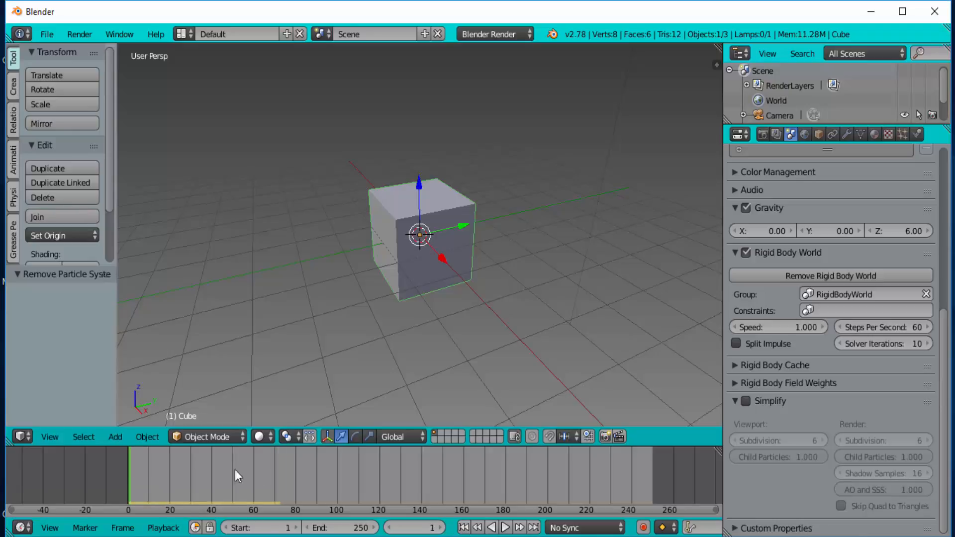
left_click(505, 528)
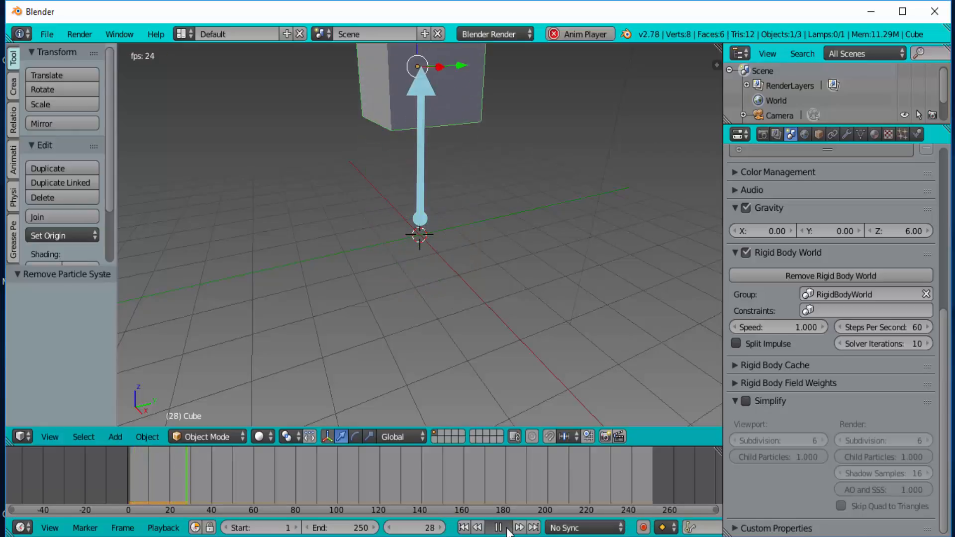
left_click(507, 529)
scroll(446, 359, "down", 4)
left_click(506, 527)
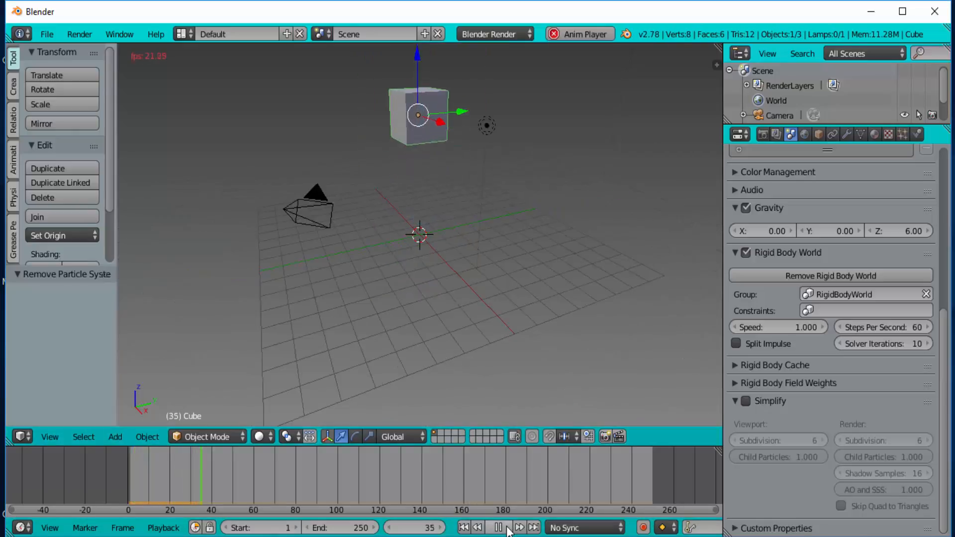
- Stop the cube's simulation, replay it once from the first frame, and return to the start
left_click(506, 529)
left_click(464, 527)
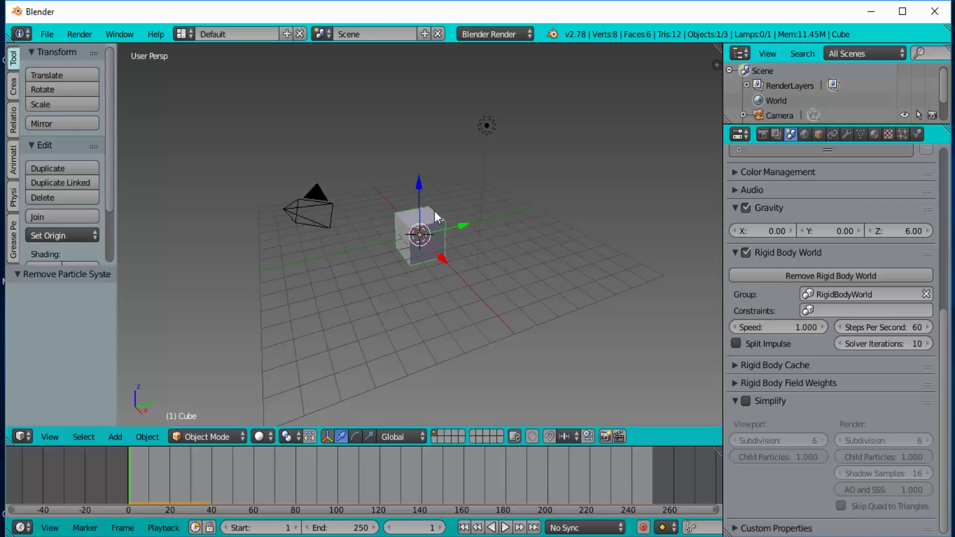
left_click(505, 528)
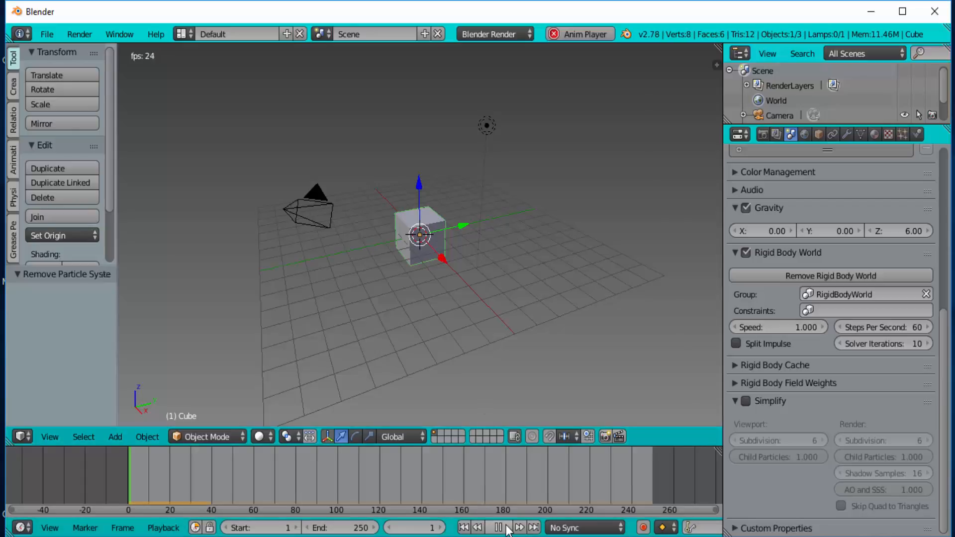
left_click(498, 528)
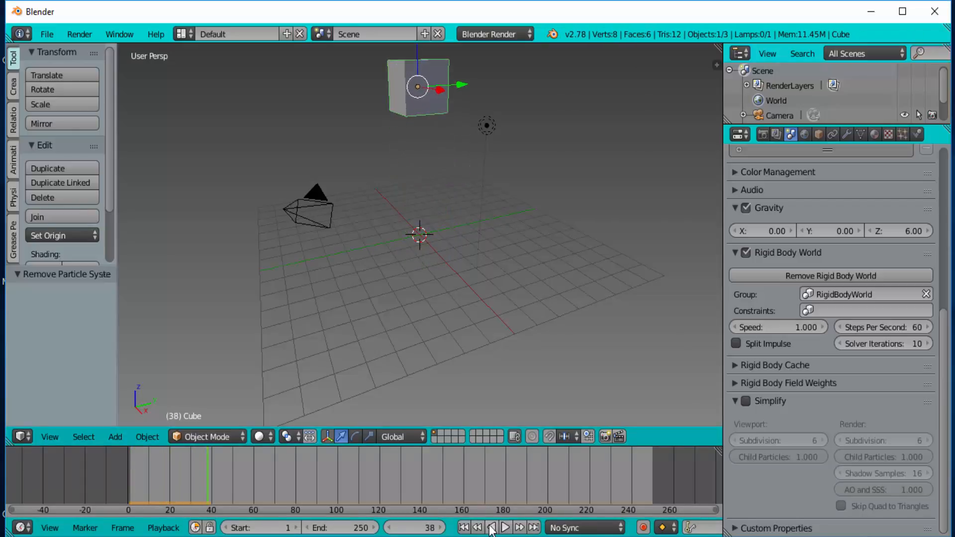
left_click(464, 528)
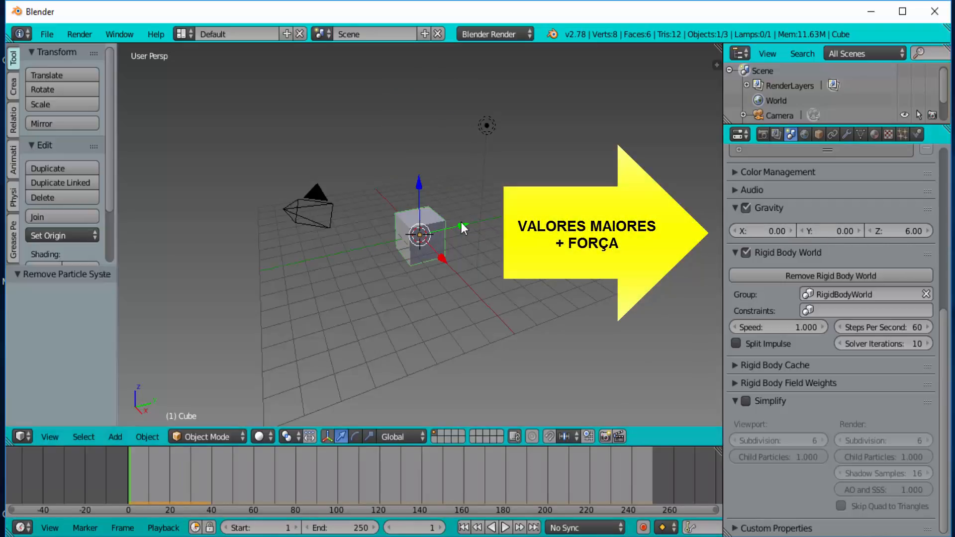
- Set the scene's Z gravity to 60 and play the cube's simulation briefly, returning to the first frame
left_click(901, 227)
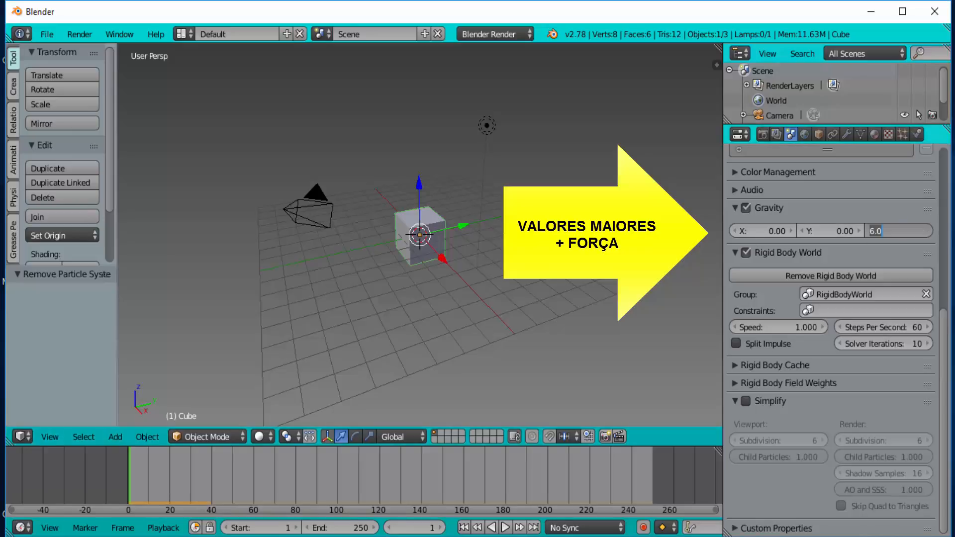
type("60")
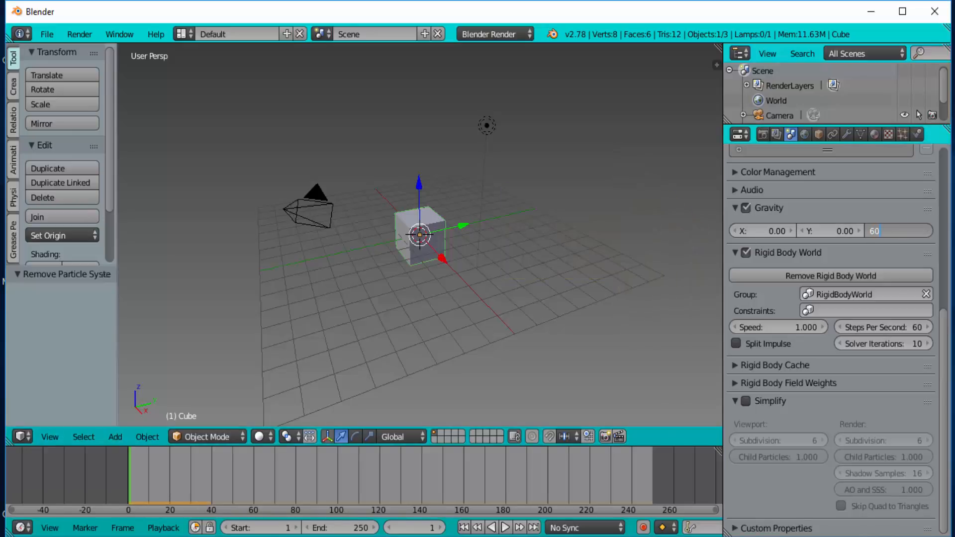
key("Return")
left_click(505, 527)
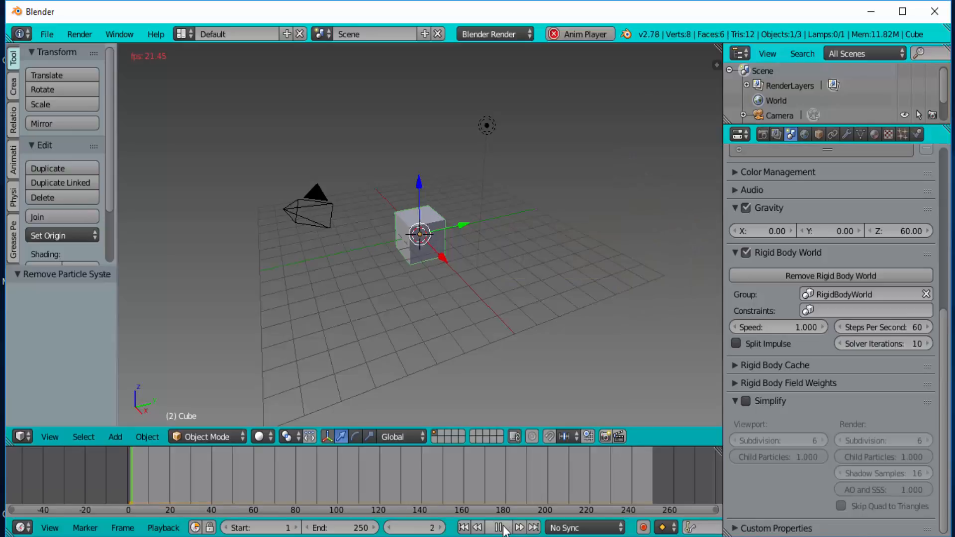
left_click(500, 528)
left_click(463, 527)
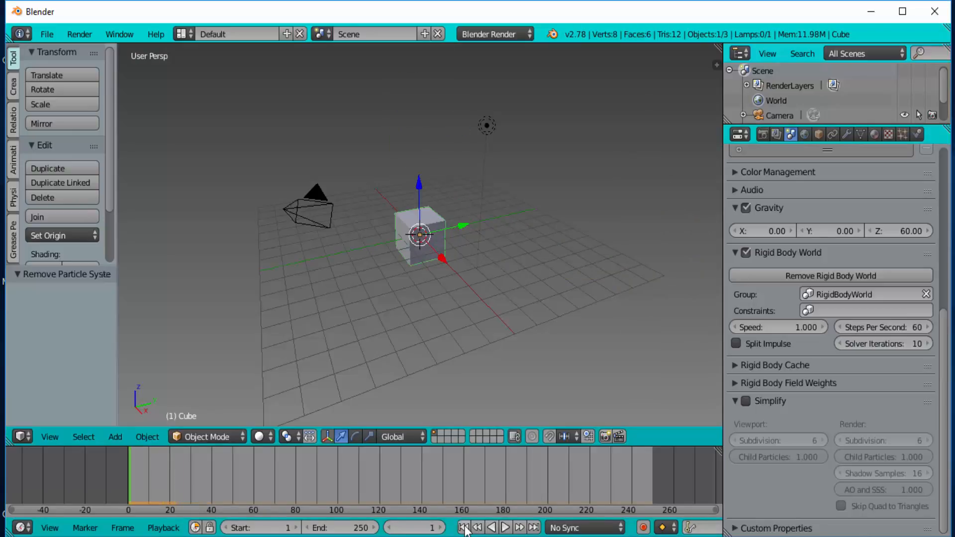
- Set the scene's Z gravity to 1 and play the cube's simulation, rewinding to the first frame
left_click(905, 231)
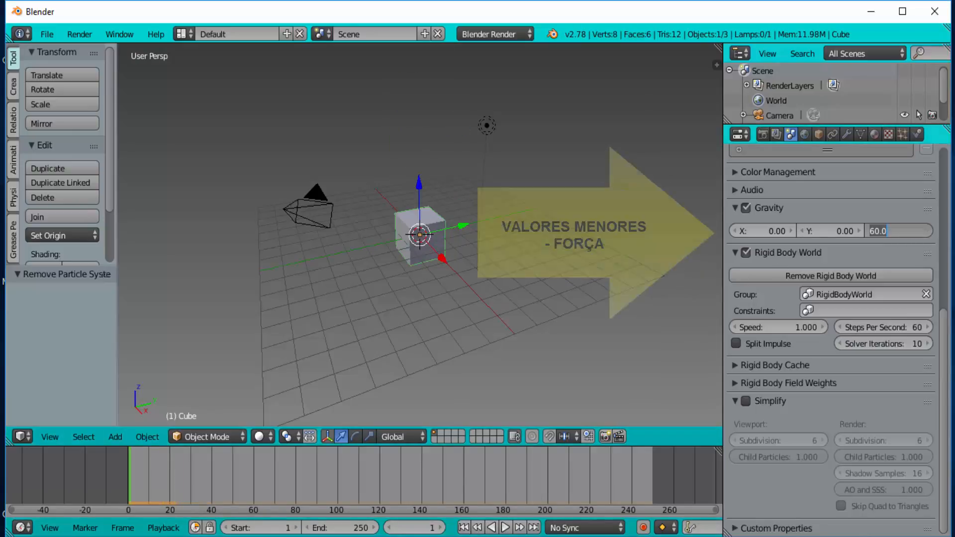
type("1")
key("Return")
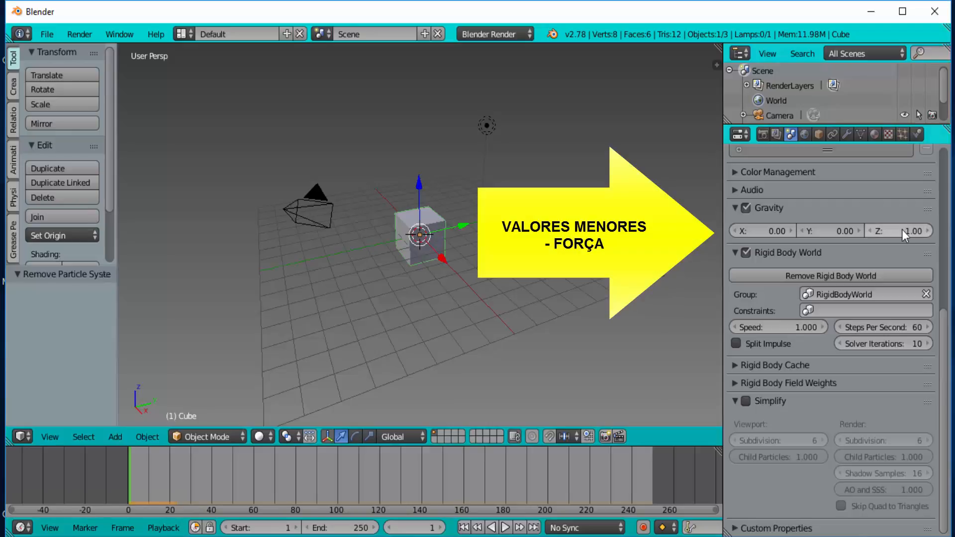
left_click(506, 527)
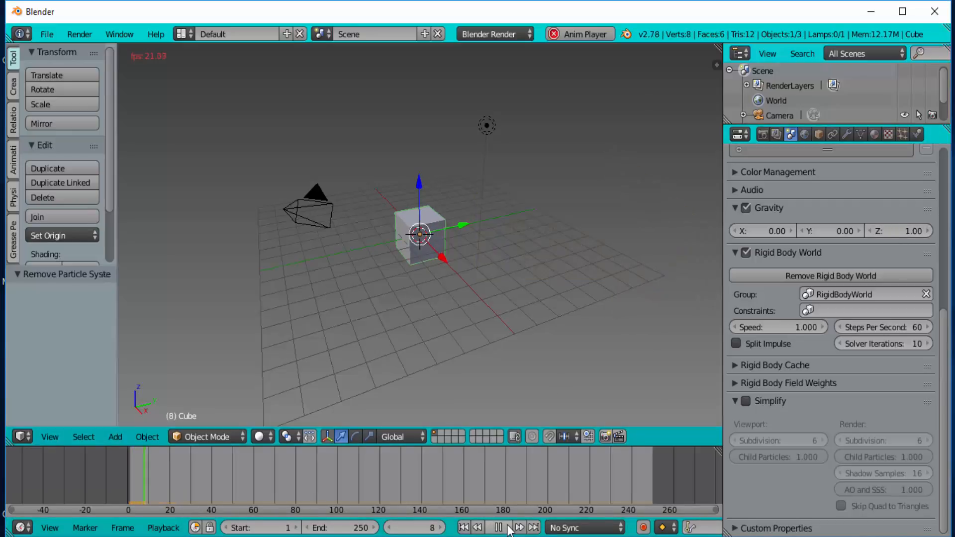
left_click(498, 528)
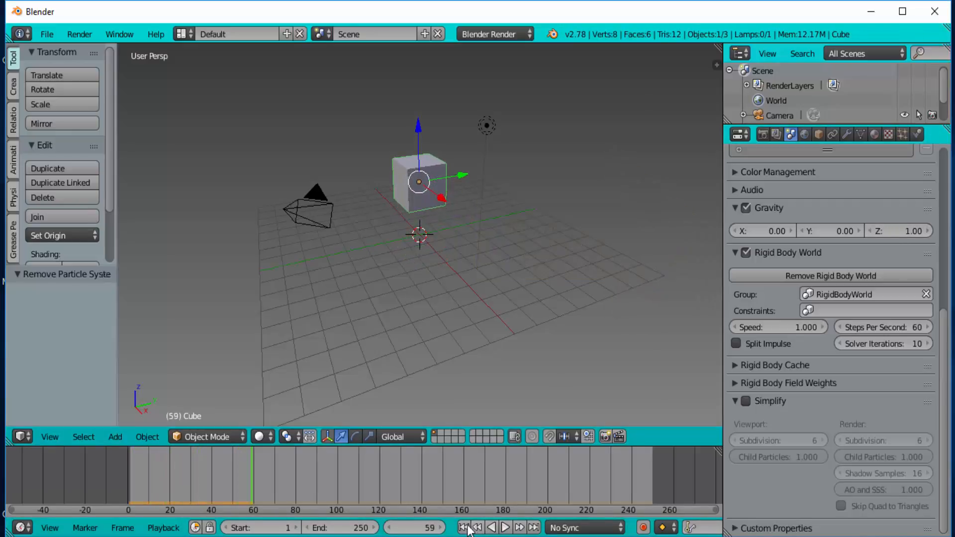
left_click(463, 528)
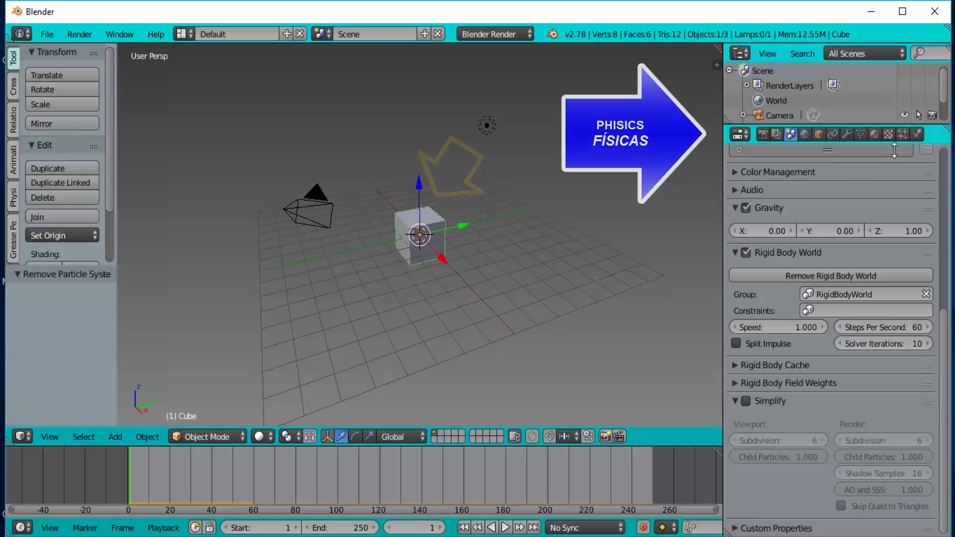
- Review the cube's Rigid Body physics settings and return to the scene settings
left_click(918, 133)
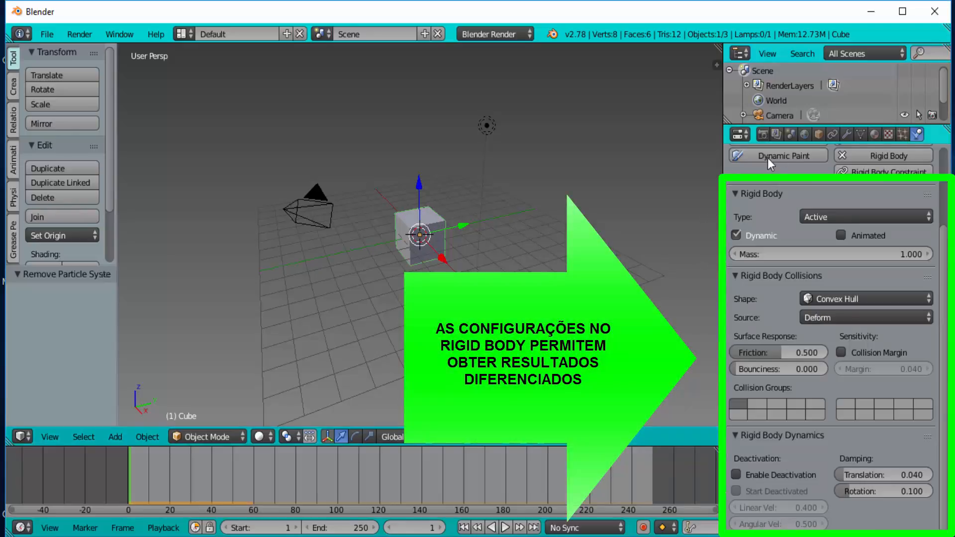
left_click(792, 134)
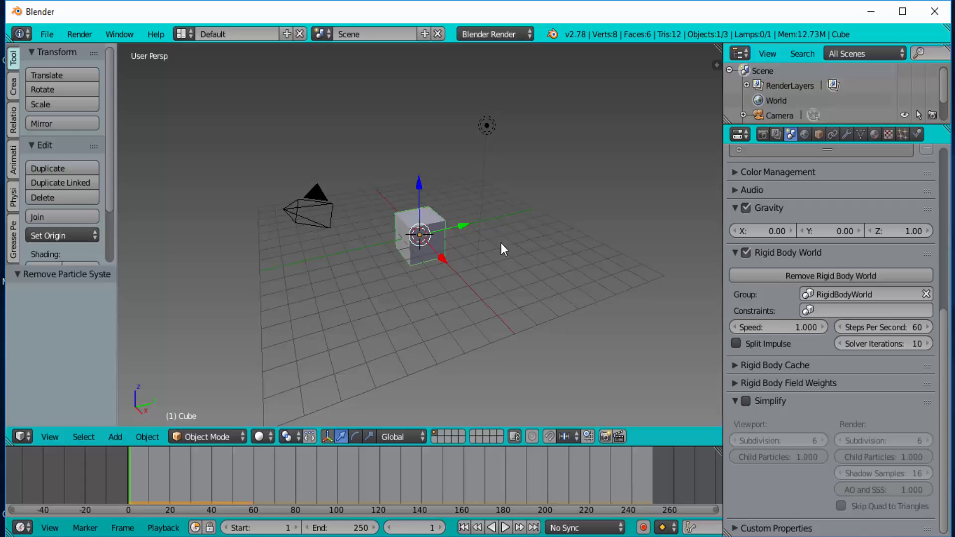
- Set the scene's Z gravity to 0 and its X gravity to -5
scroll(501, 243, "up", 3)
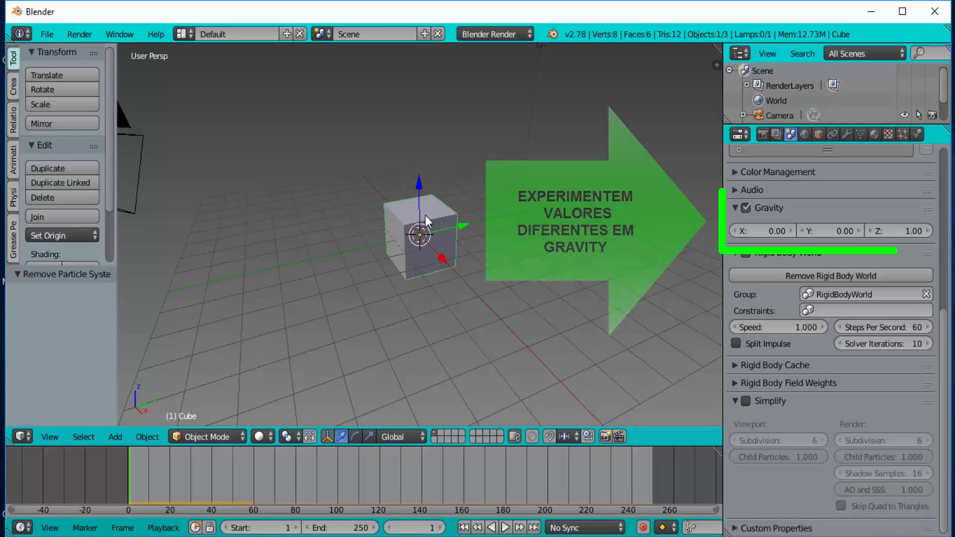
left_click(902, 228)
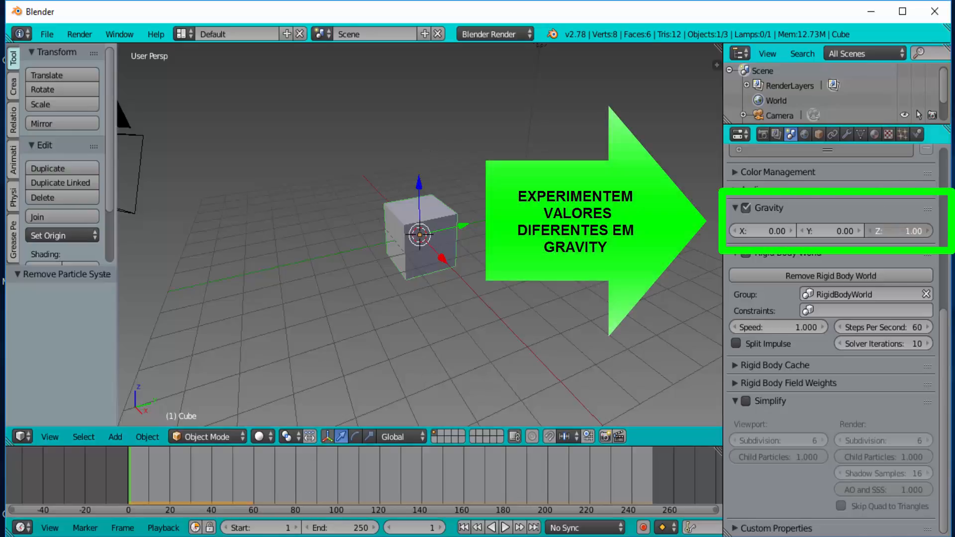
type("0")
key("Return")
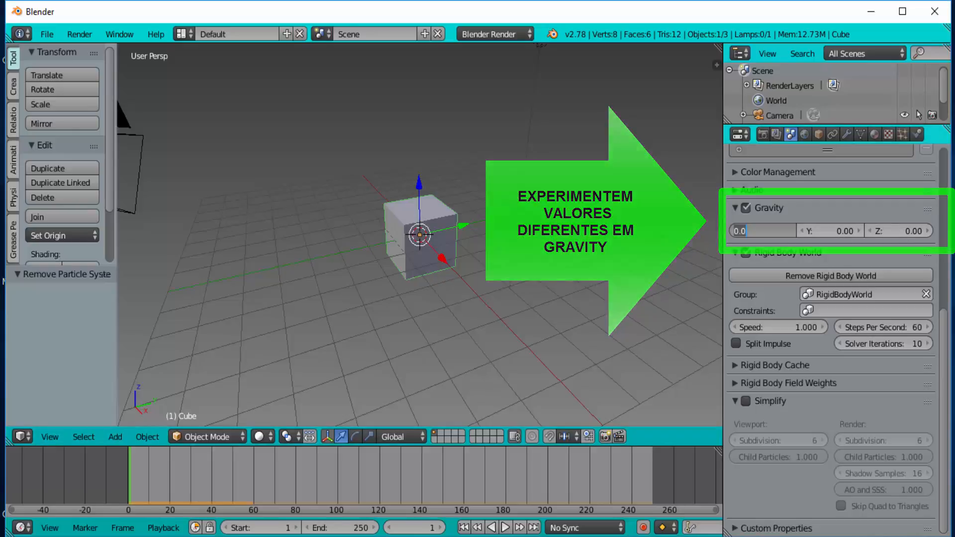
type("-5")
key("Return")
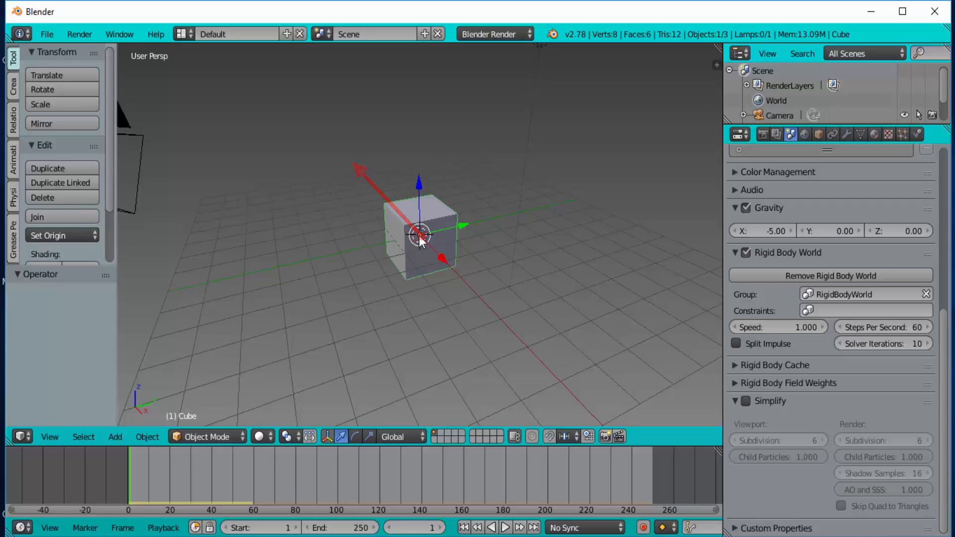
- Play the simulation to check the cube's movement along the X axis, and return to the first frame
left_click(505, 528)
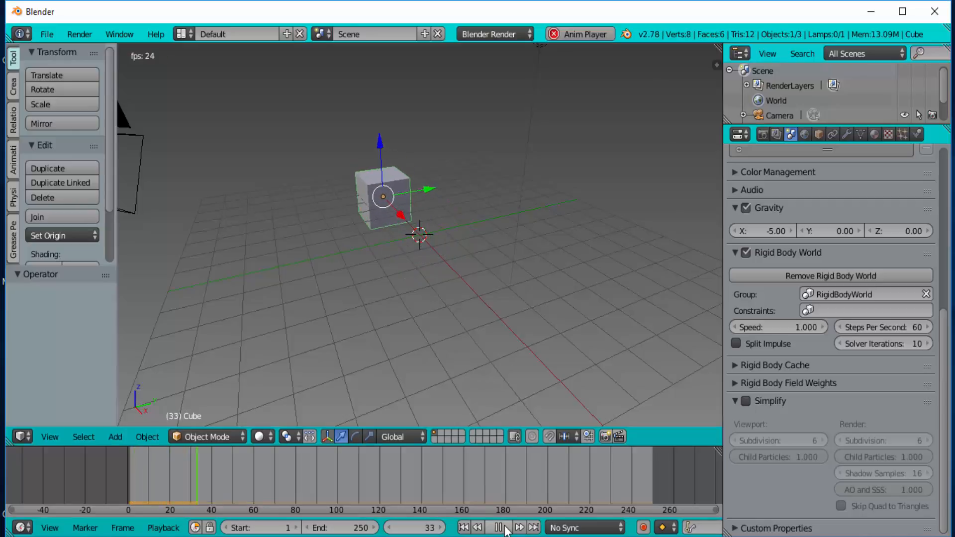
left_click(505, 528)
left_click(464, 528)
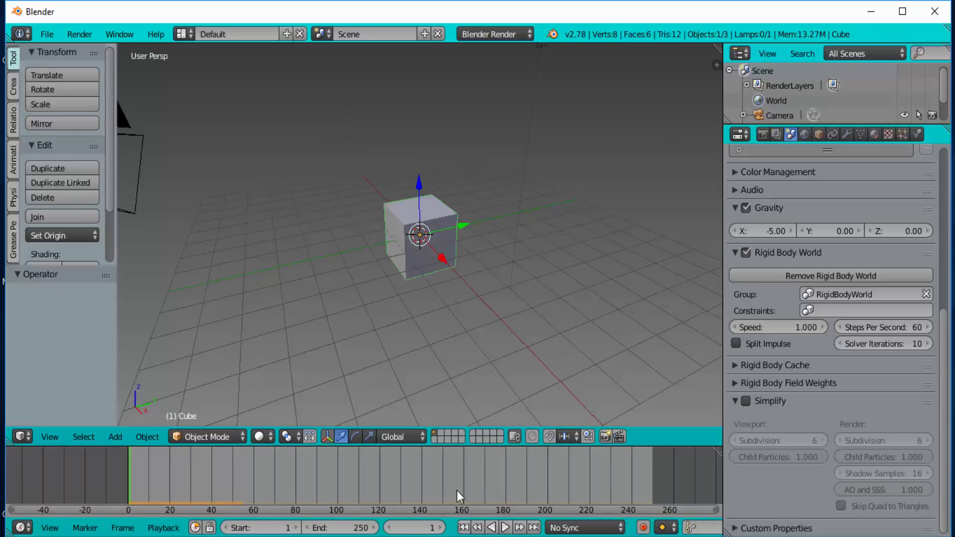
- Set the scene's X gravity to 7 and play the cube's simulation, returning to the first frame
left_click(768, 231)
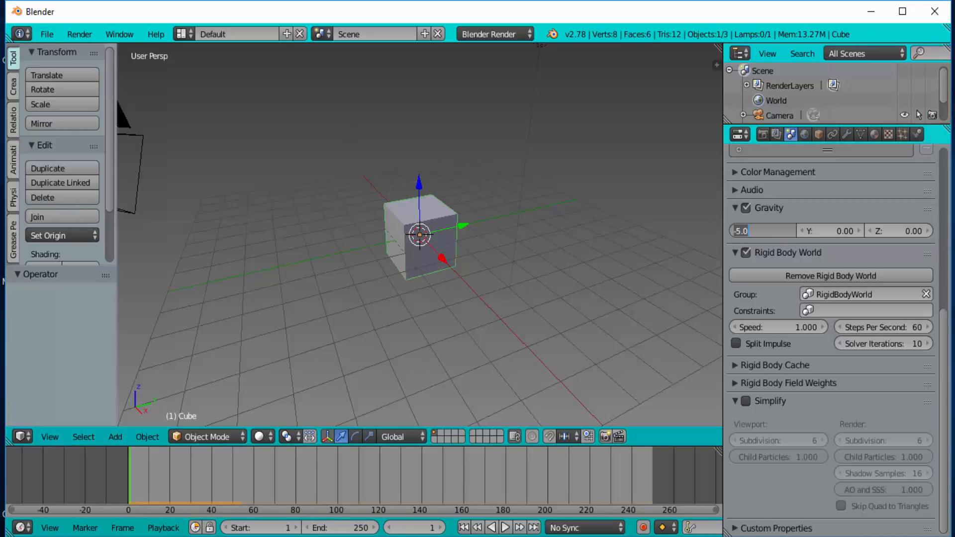
type("7")
key("Return")
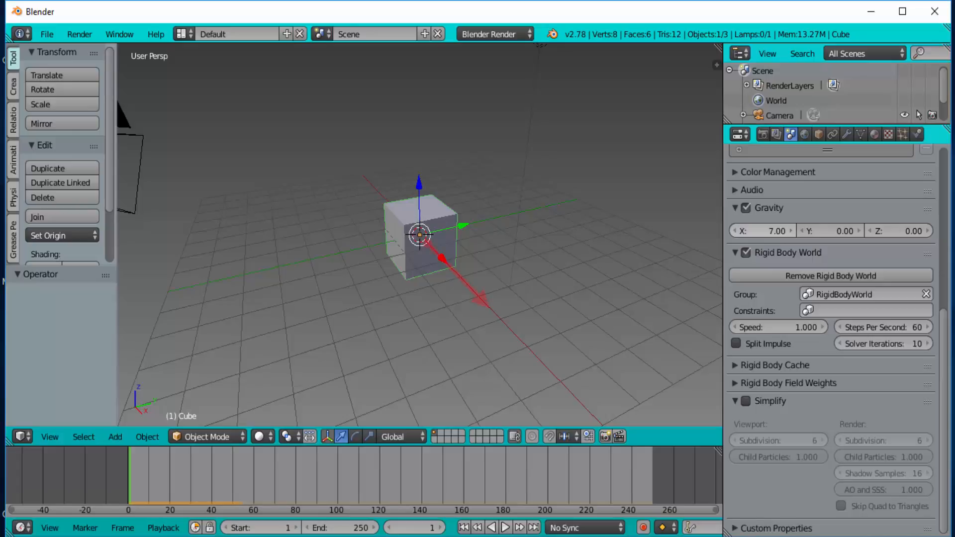
left_click(505, 528)
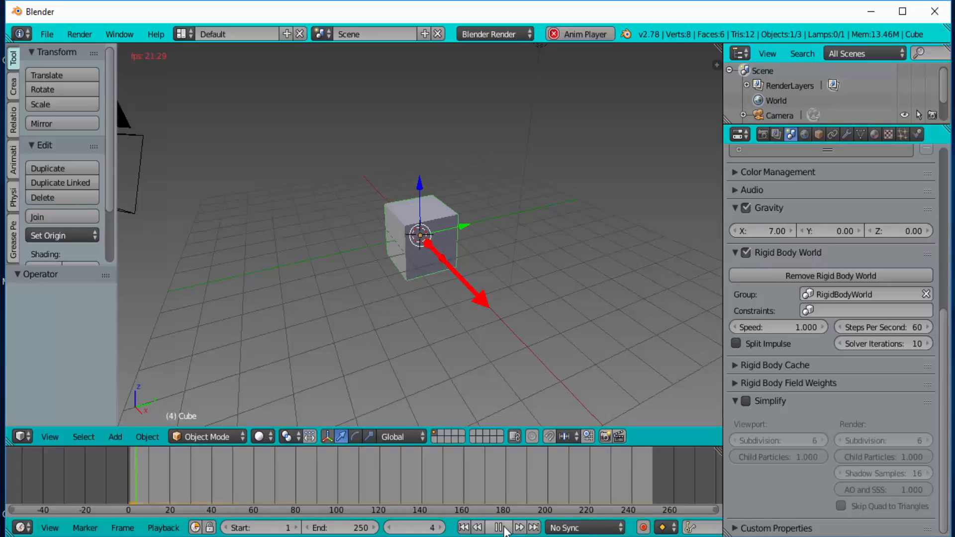
left_click(505, 528)
left_click(463, 528)
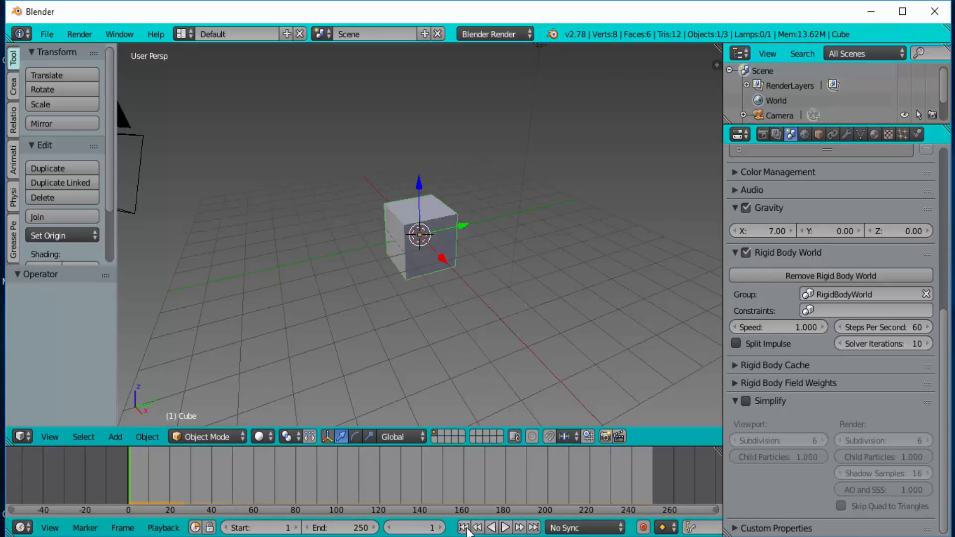
- Reset the scene's X gravity to 0 and set its Y gravity to 4
left_click(773, 231)
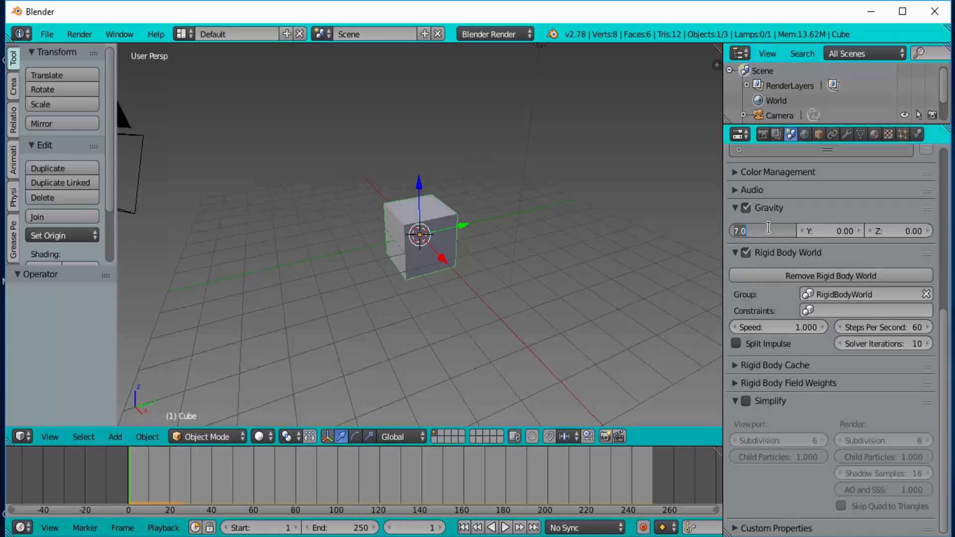
type("0")
key("Return")
left_click(823, 231)
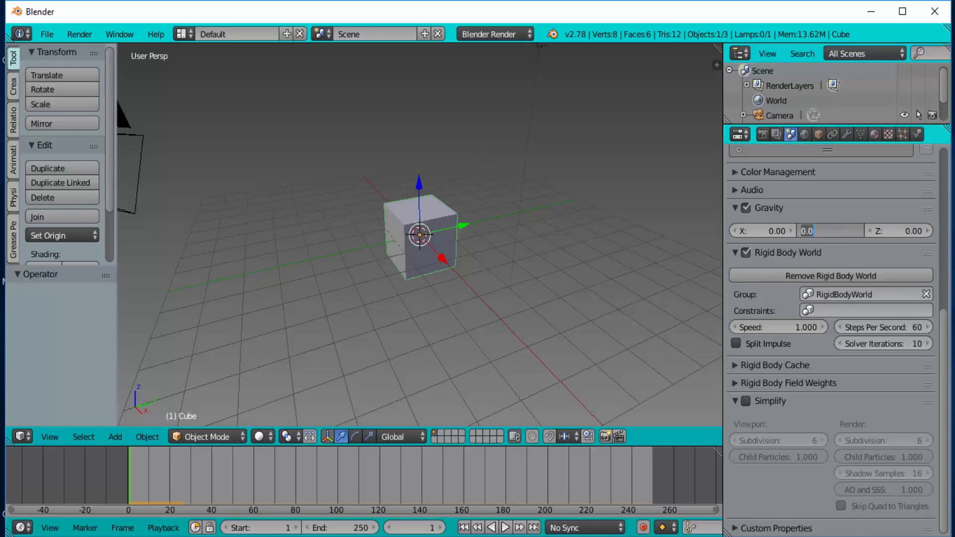
type("4")
key("Return")
- Play the simulation to check the cube's movement along the Y axis, and rewind to the first frame
left_click(505, 528)
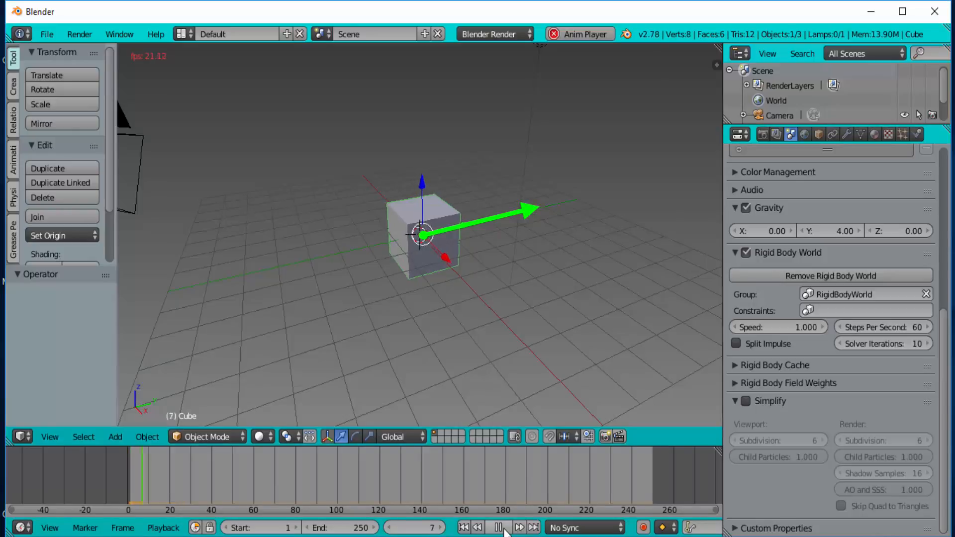
left_click(499, 528)
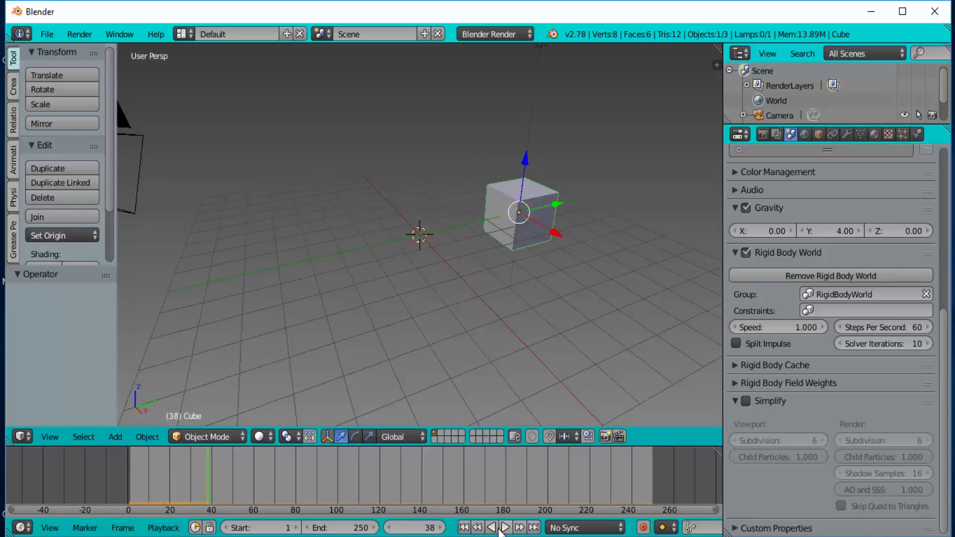
left_click(463, 528)
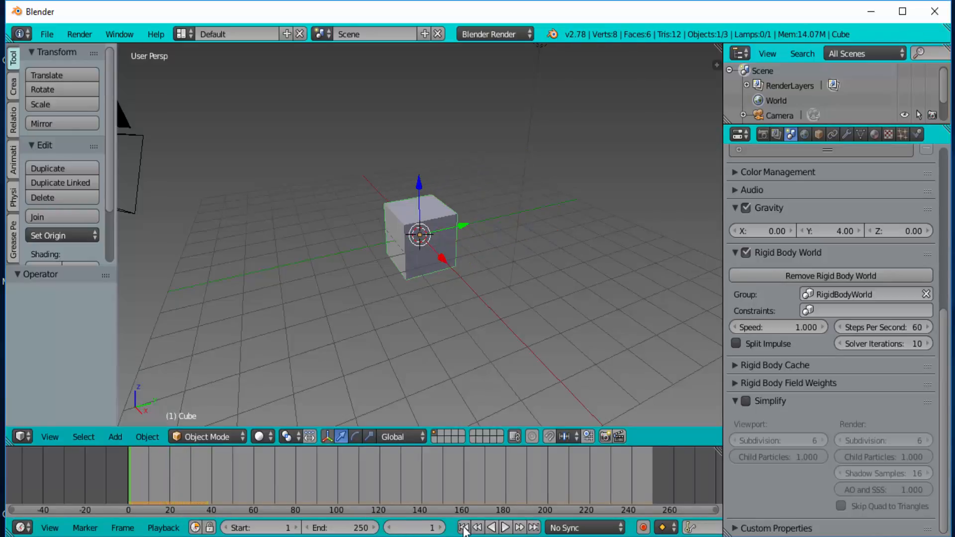
- Set the scene's Y gravity to -5 and play the cube's simulation, returning to the first frame
left_click(807, 229)
key("BackSpace")
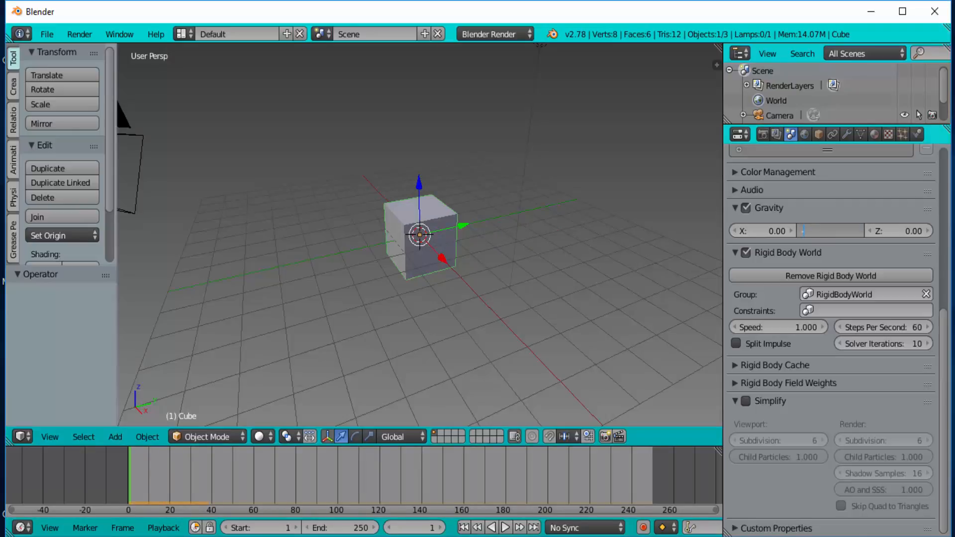
key("Return")
left_click(506, 528)
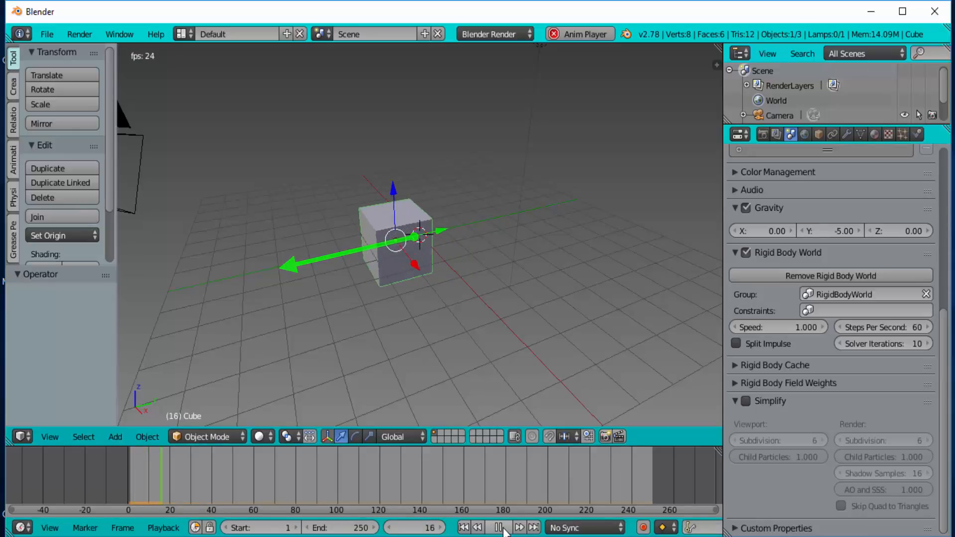
left_click(499, 529)
left_click(467, 528)
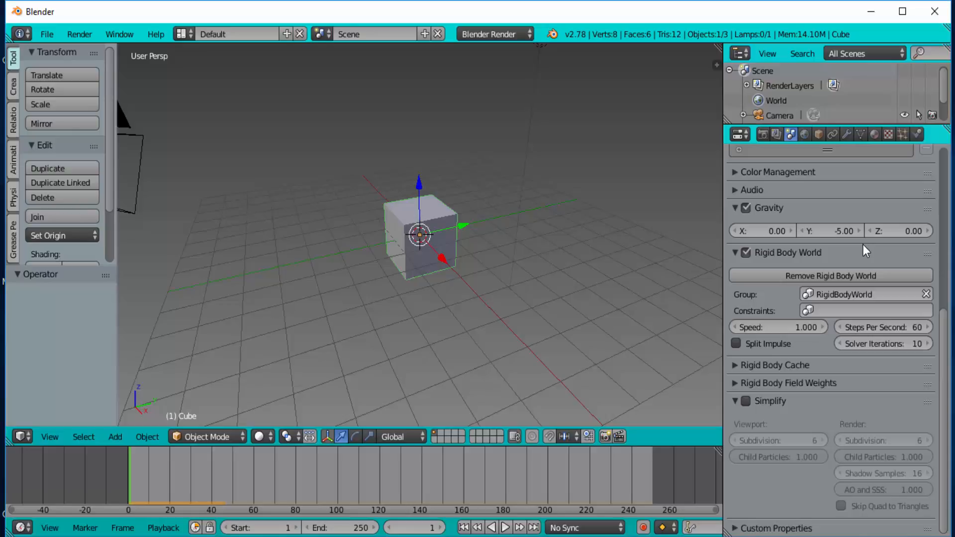
left_click(826, 231)
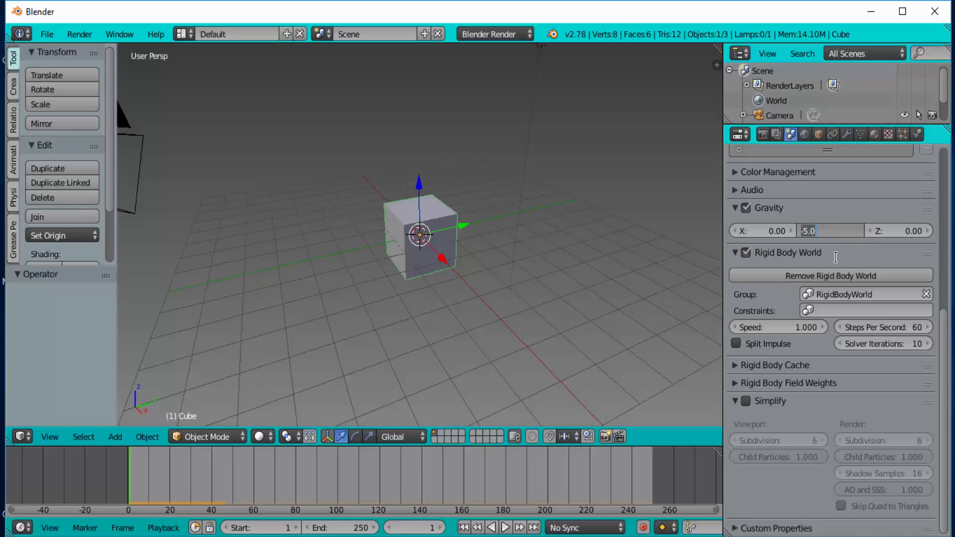
key("Return")
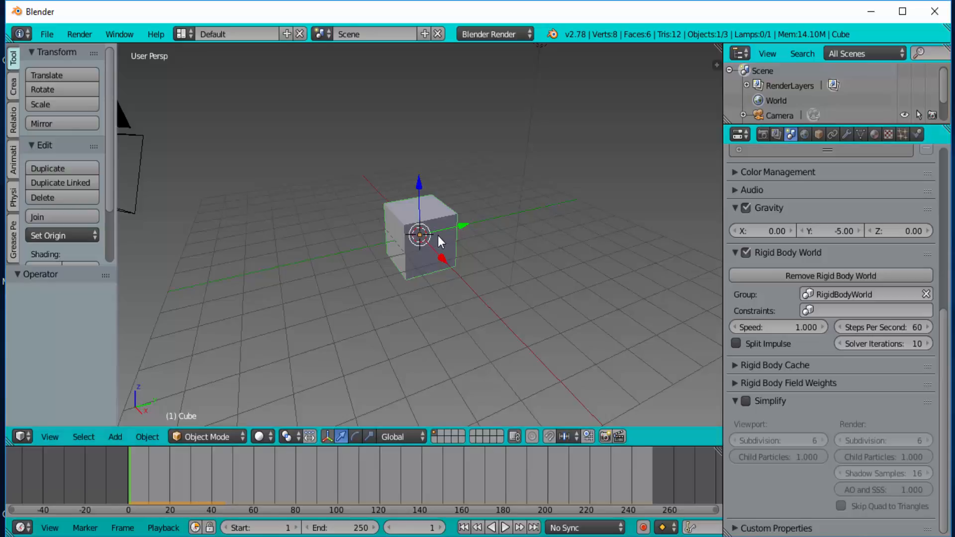
- Set the scene's Y and Z gravity to 5 and play the cube's simulation briefly
left_click(887, 228)
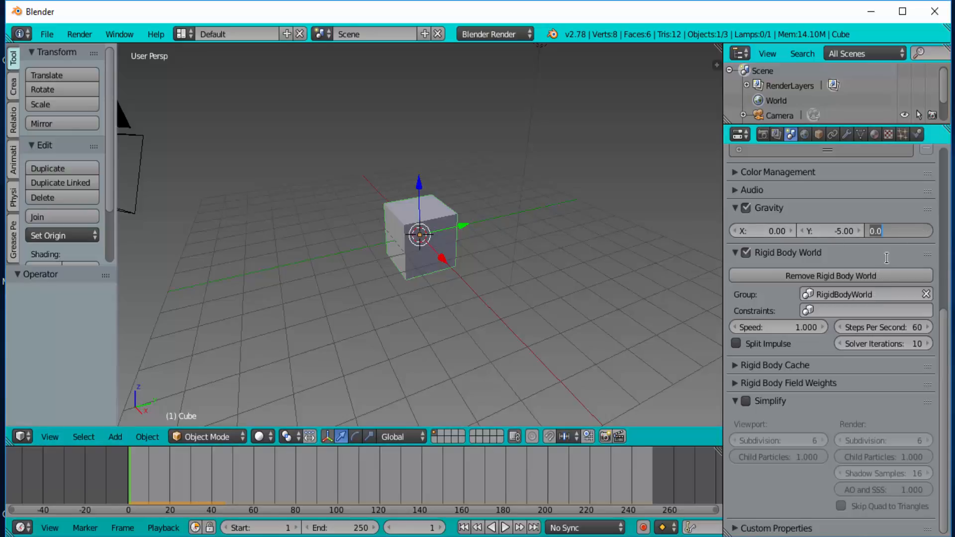
type("5")
key("Return")
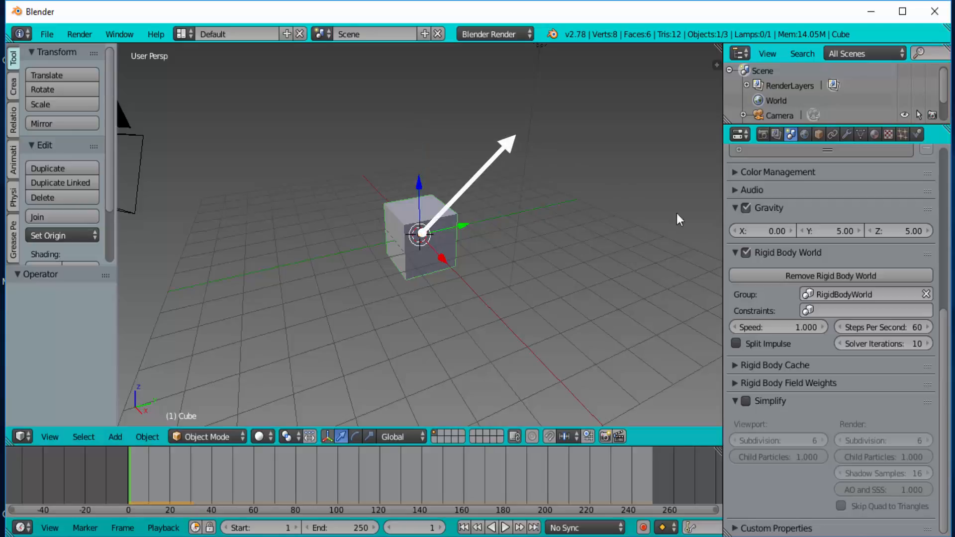
left_click(505, 529)
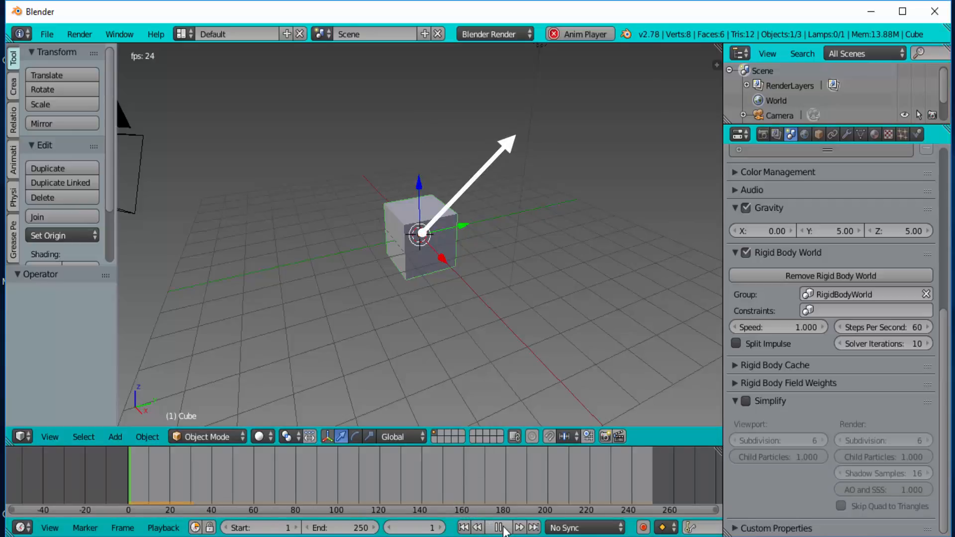
left_click(505, 529)
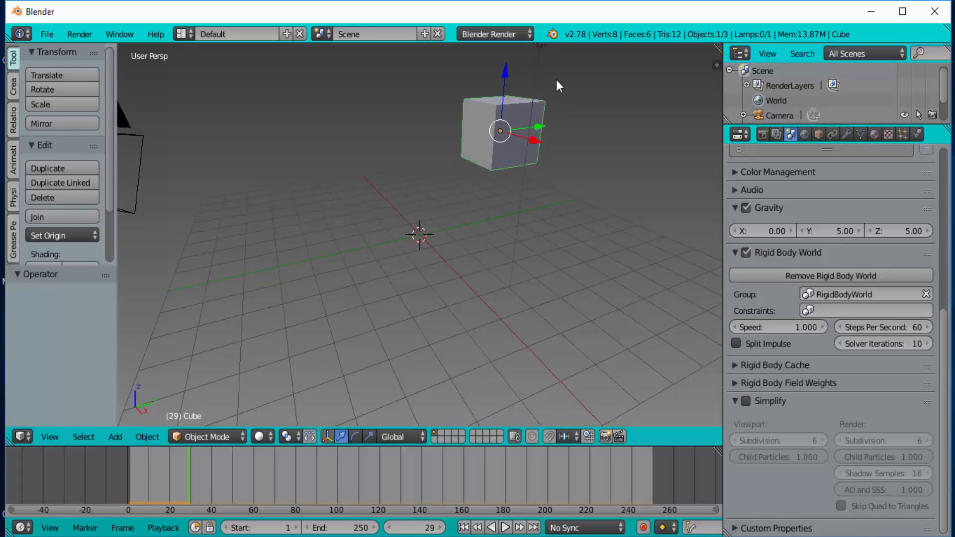
- Set the scene's Y and Z gravity to -5 and play the cube's simulation from the first frame
left_click(829, 231)
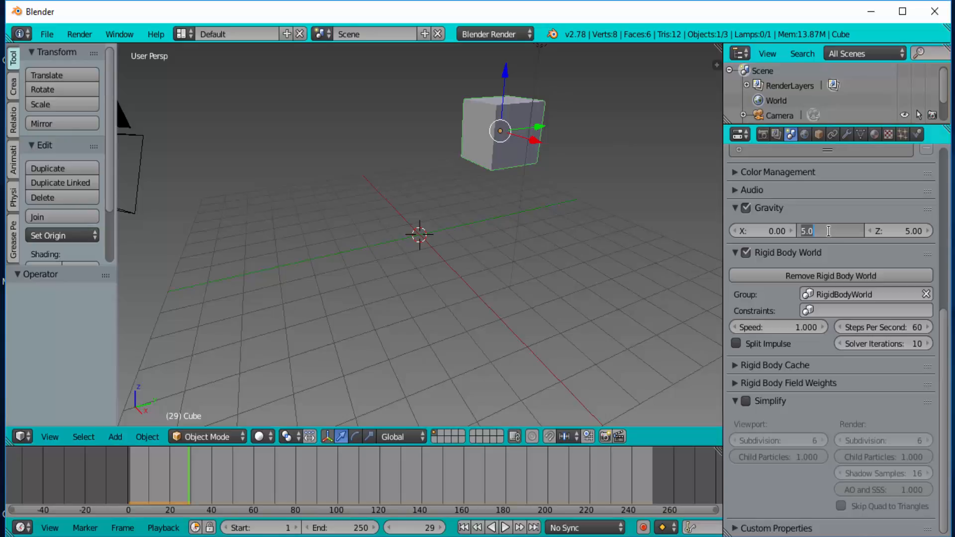
type("-5")
key("Return")
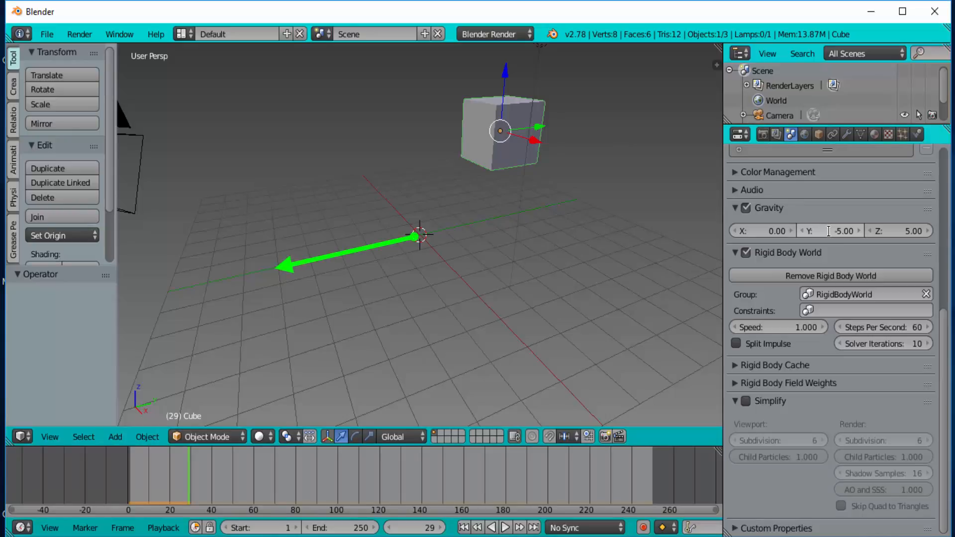
key("minus")
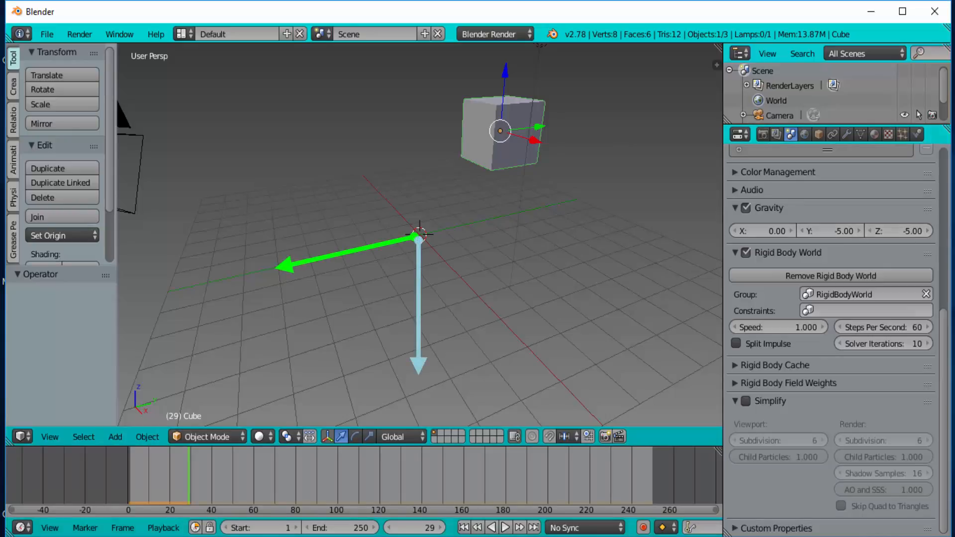
left_click(464, 528)
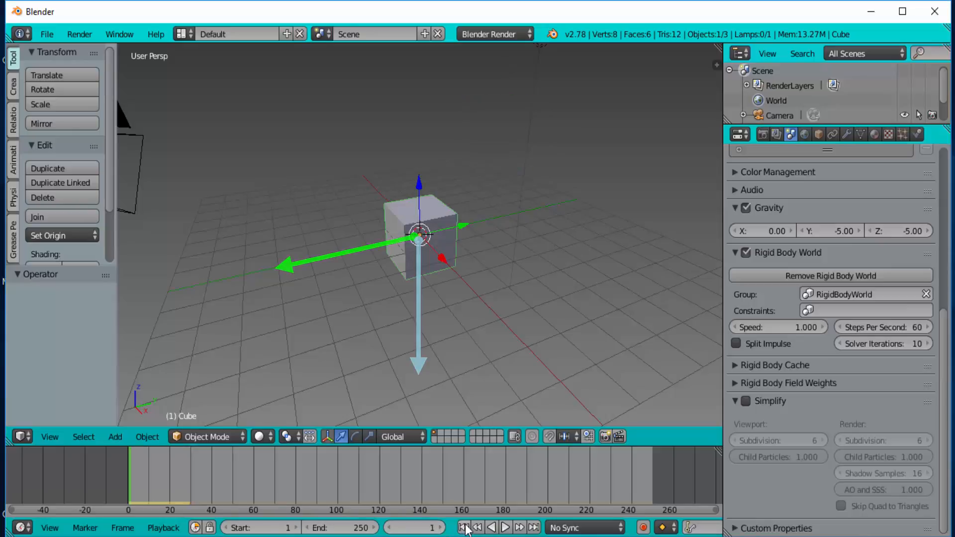
left_click(505, 528)
left_click(499, 528)
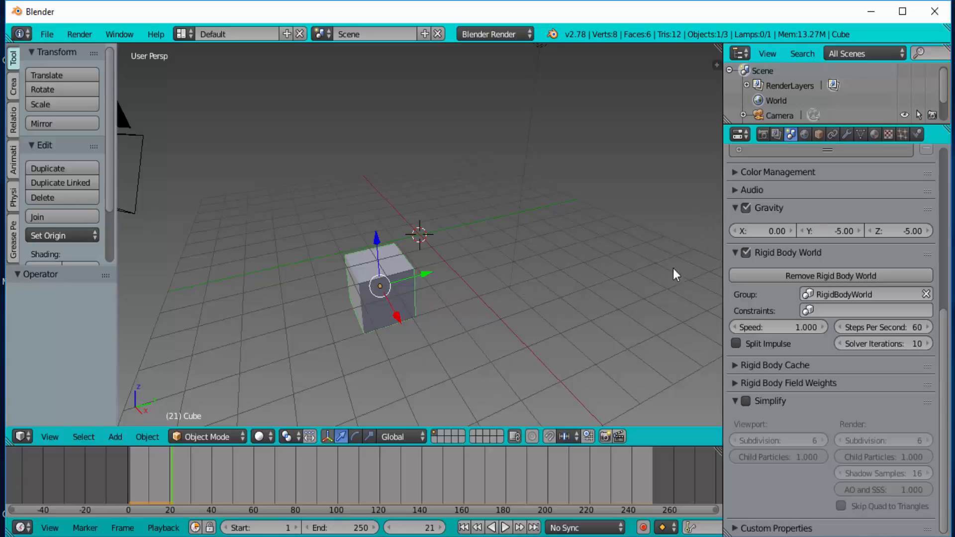
- Reset the scene's Y gravity to 0 and set its Z gravity to -9.81
left_click(829, 232)
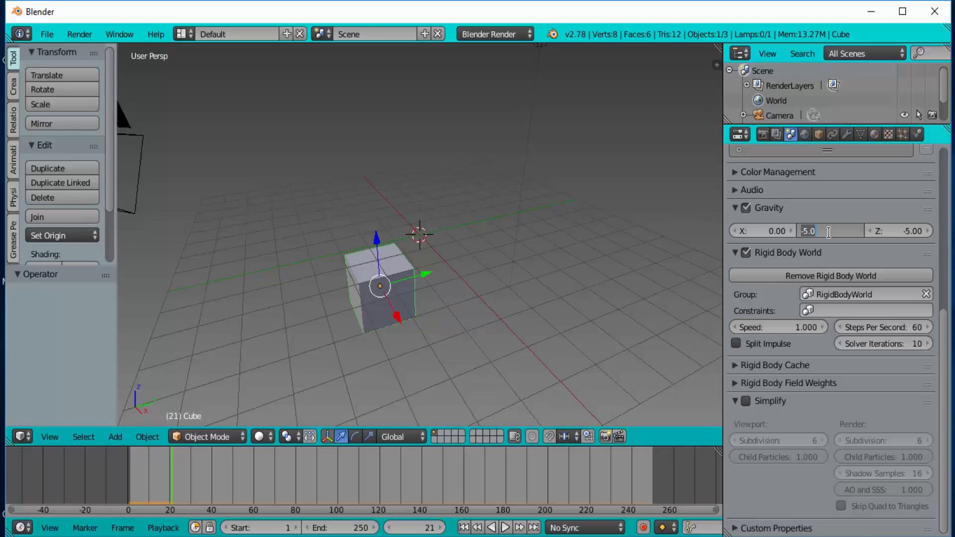
type("0")
key("Return")
left_click(896, 232)
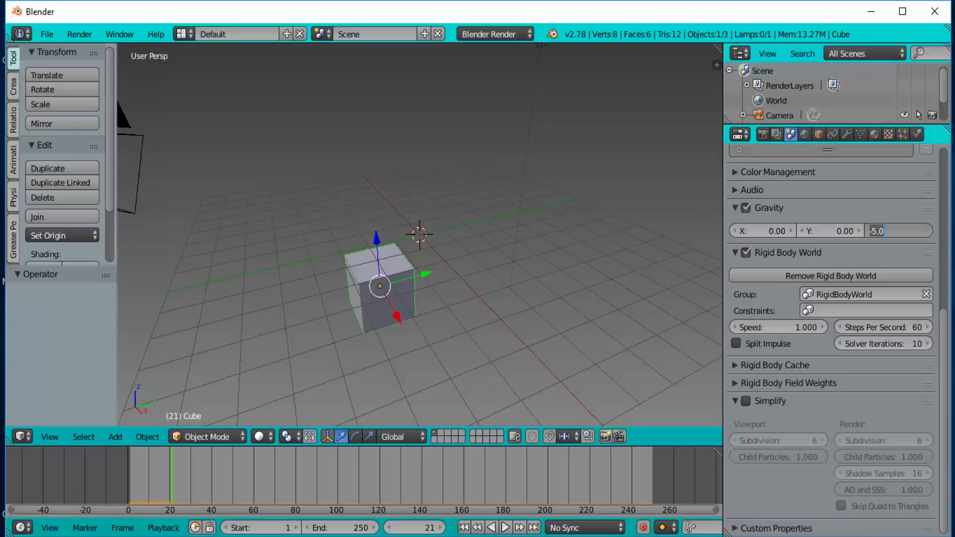
type("-9.81")
key("Return")
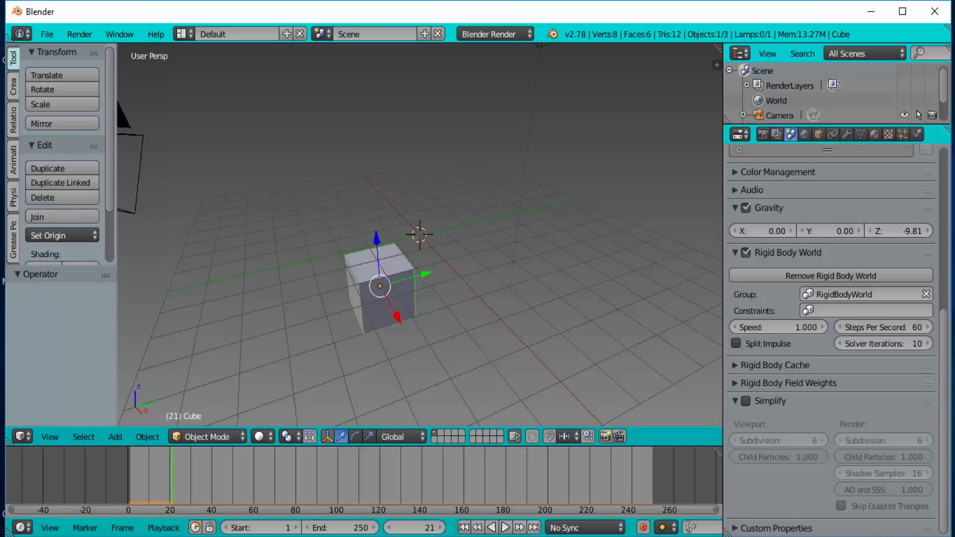
- Play the simulation from the first frame to check the cube's fall, and rewind it
left_click(464, 527)
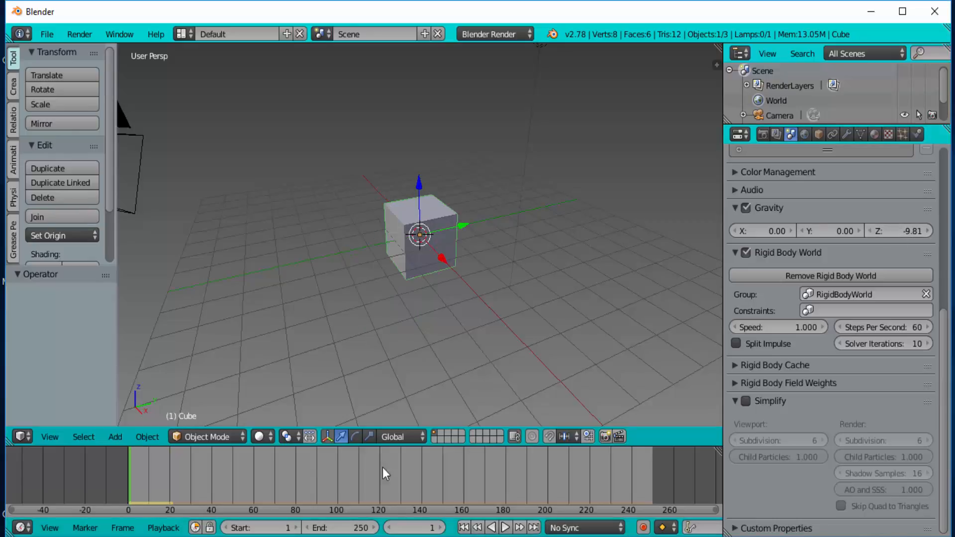
left_click(505, 528)
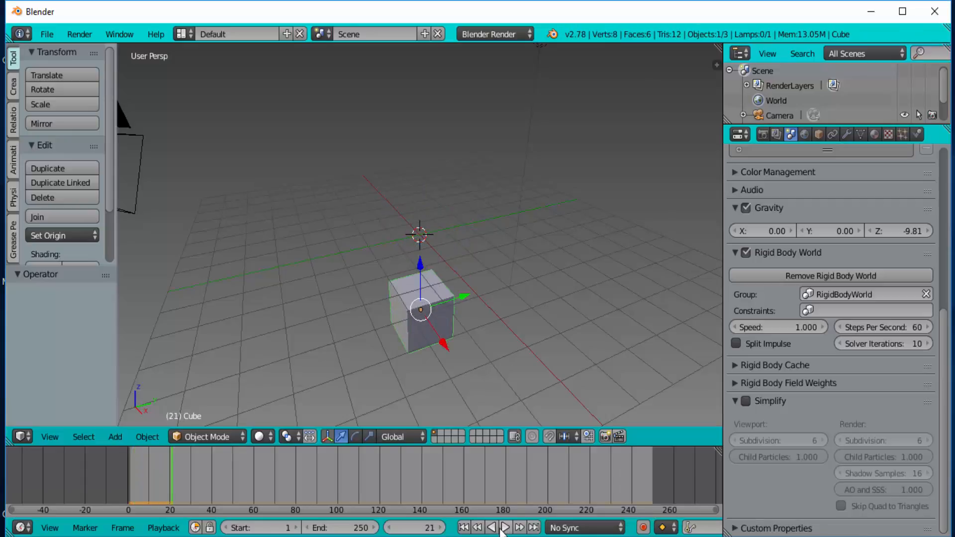
key("Escape")
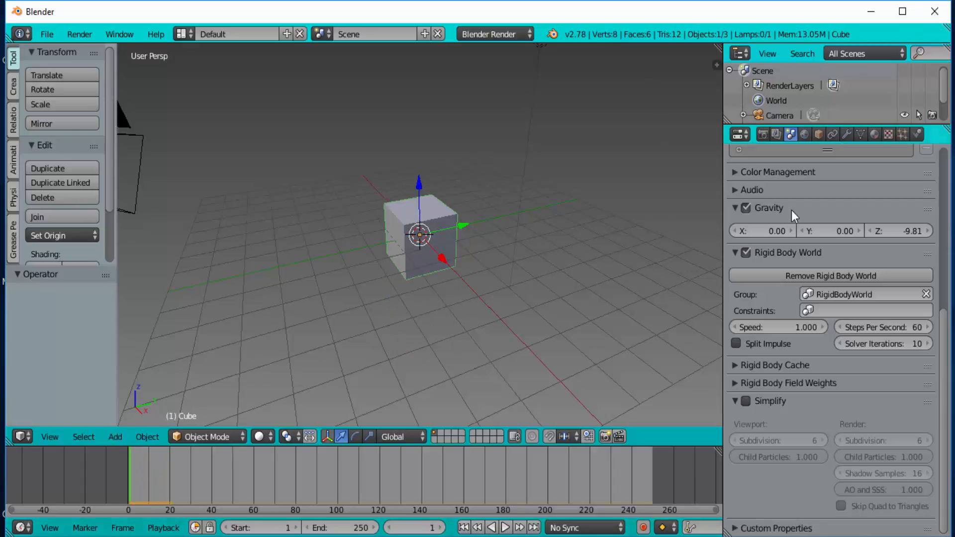
- Disable the scene's gravity and play the cube's simulation, returning to the first frame
left_click(746, 208)
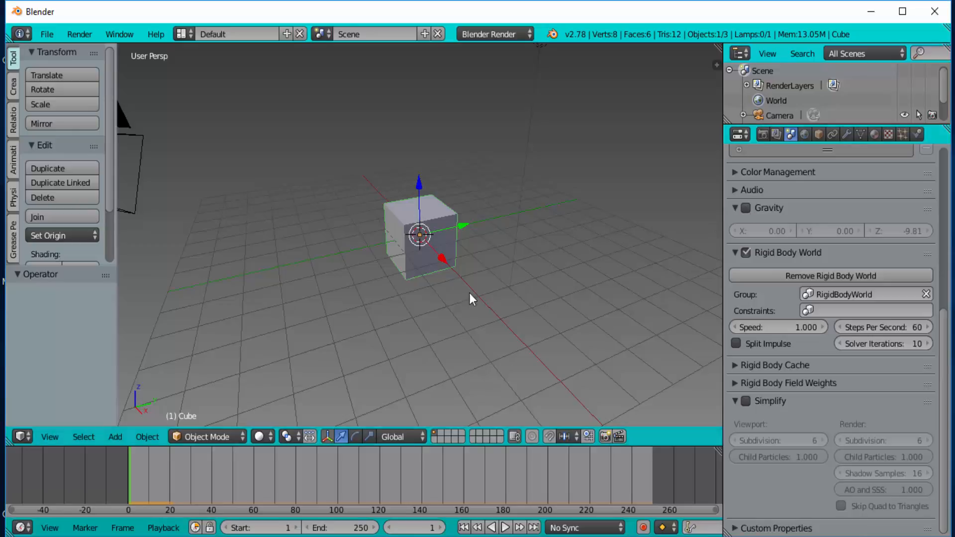
left_click(506, 528)
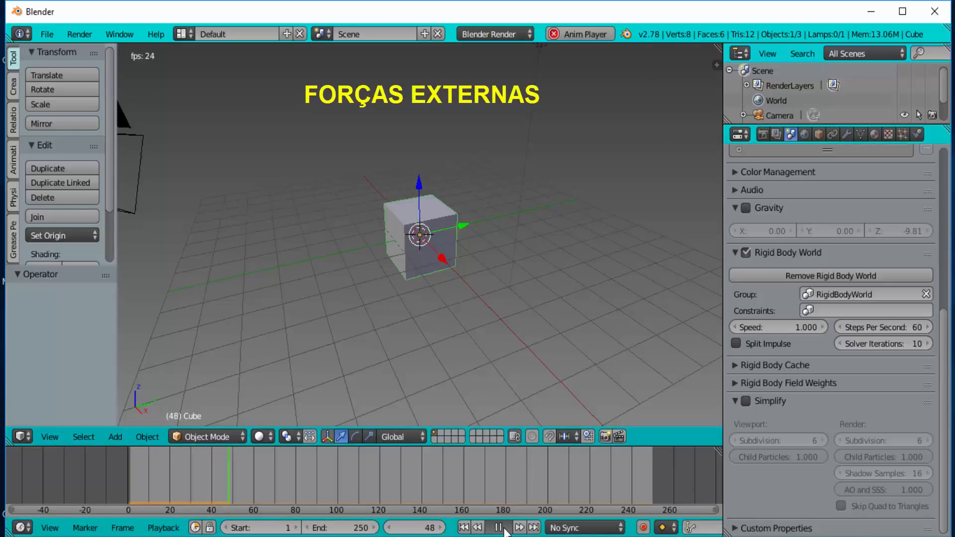
left_click(502, 527)
left_click(465, 527)
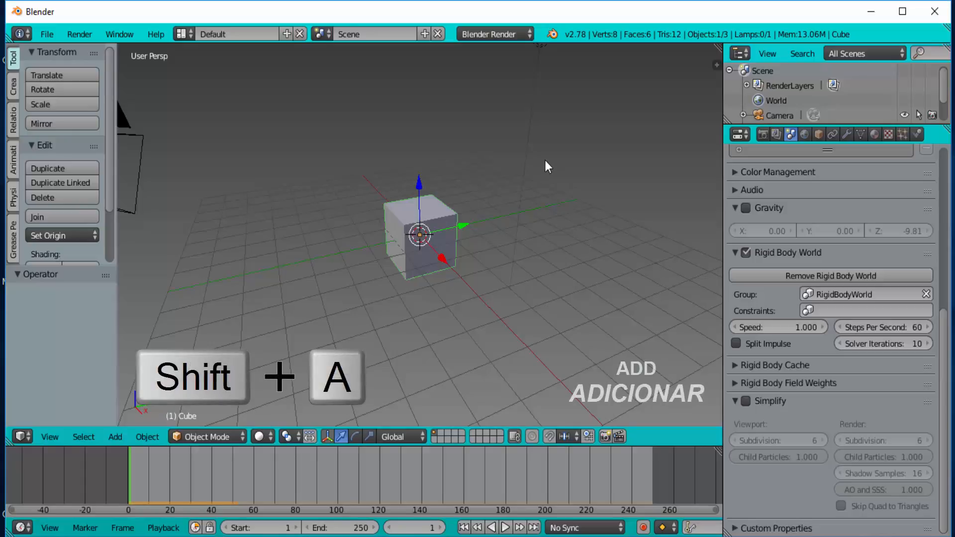
- Add a Wind force field at the cube's centre and switch the viewport to wireframe shading
key("shift+a")
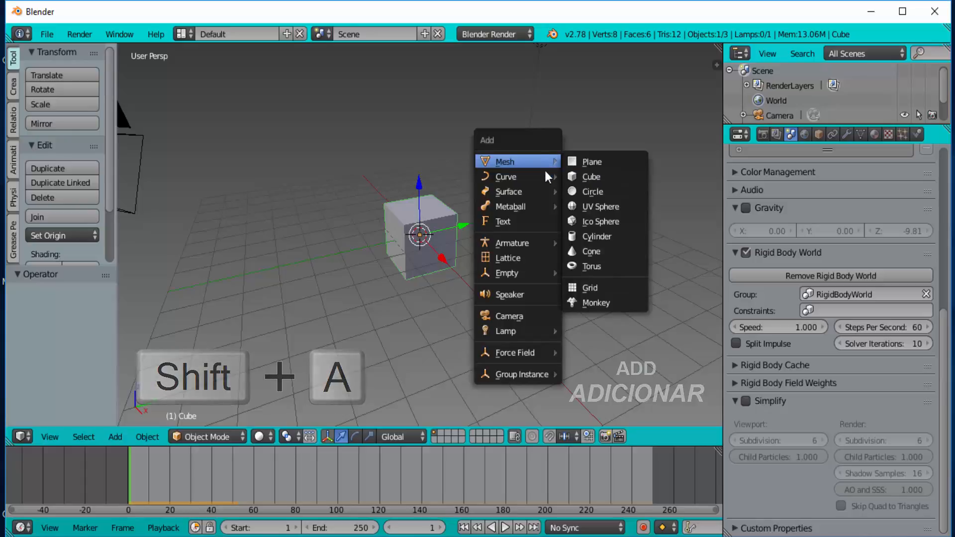
mouse_move(503, 353)
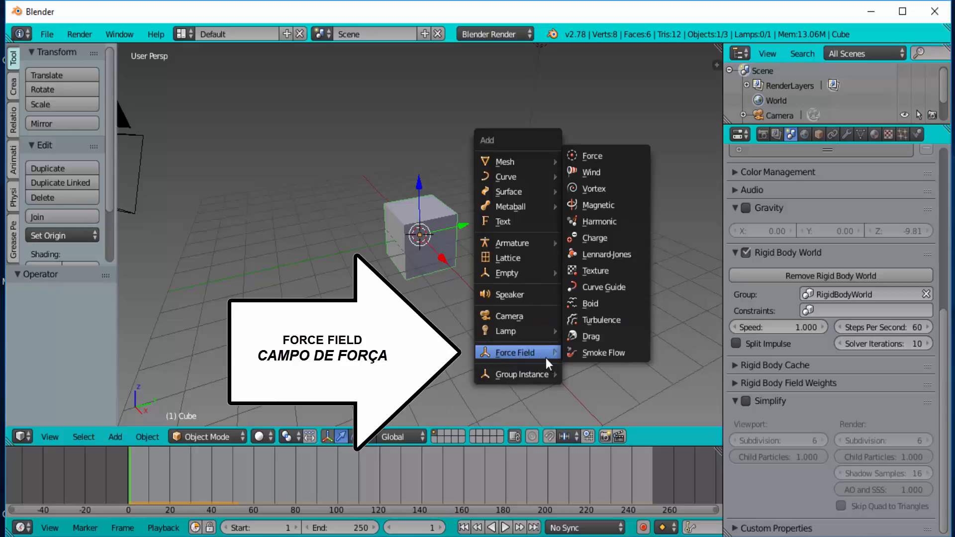
left_click(595, 172)
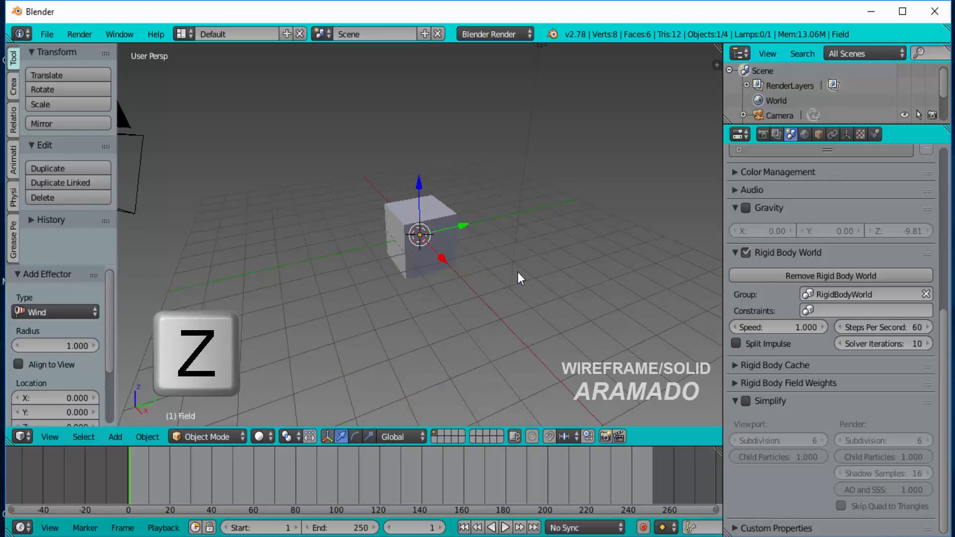
key("z")
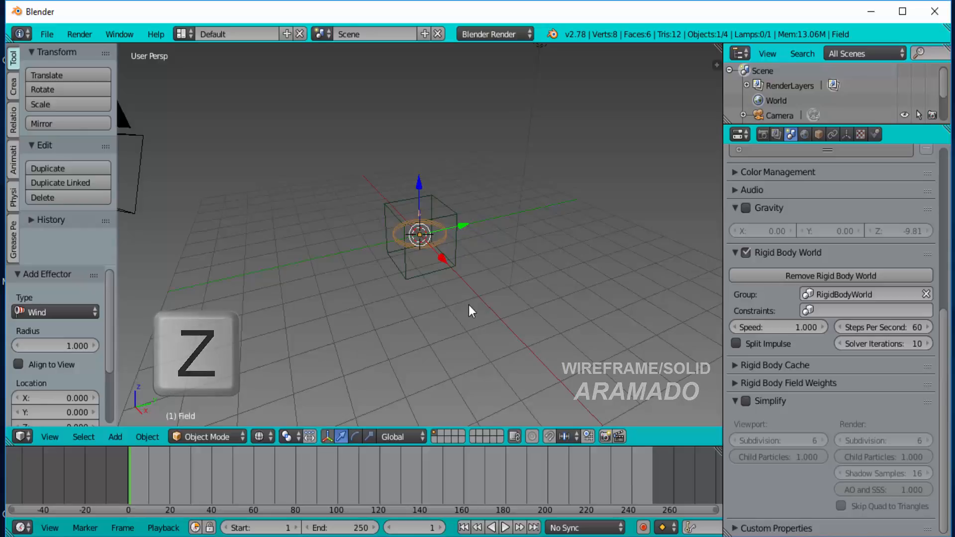
- Scale the wind field up to about 2.4 times its size and return the viewport to Solid shading
scroll(469, 305, "up", 5)
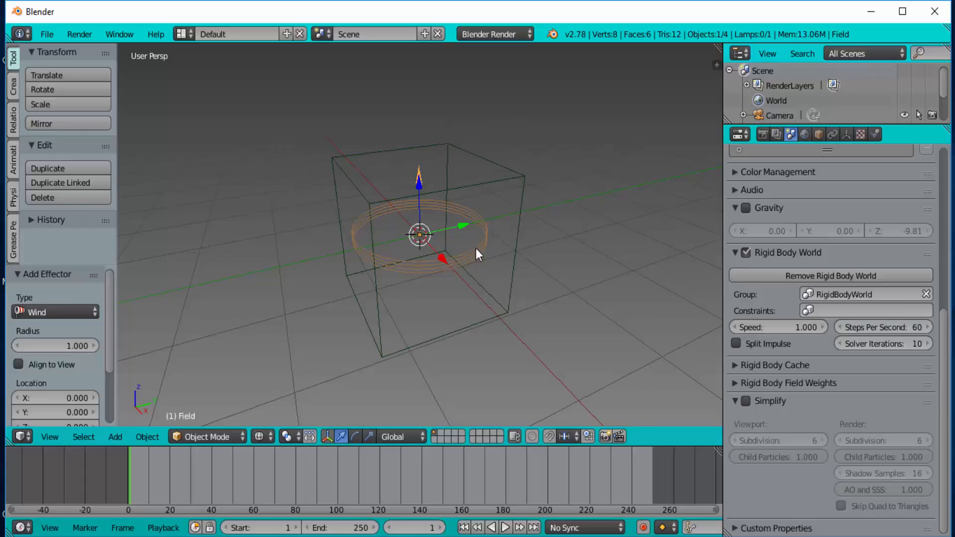
scroll(475, 249, "down", 2)
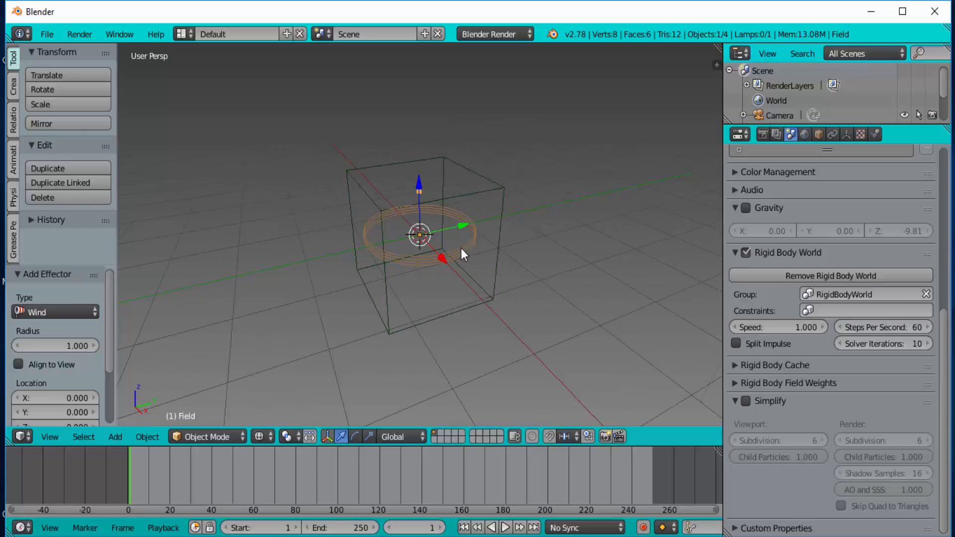
key("s")
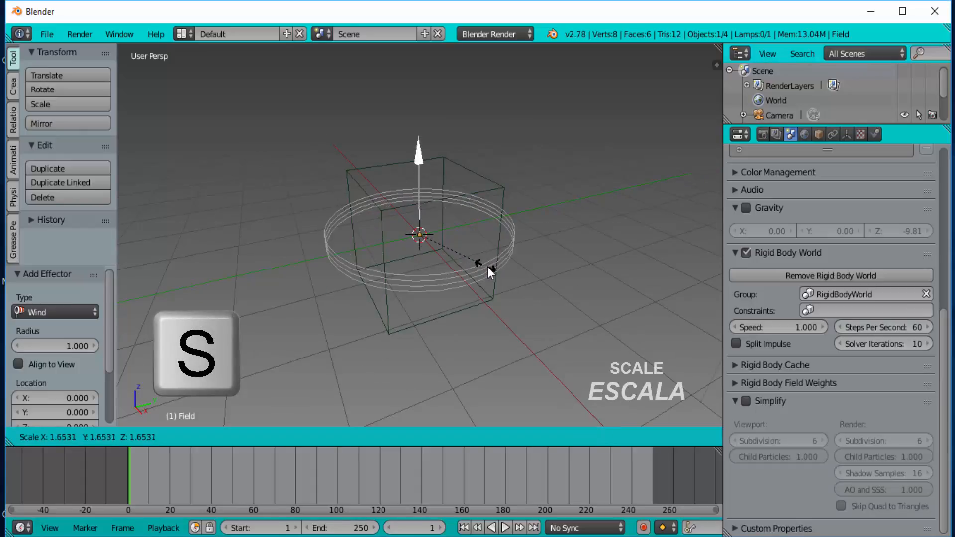
left_click(508, 292)
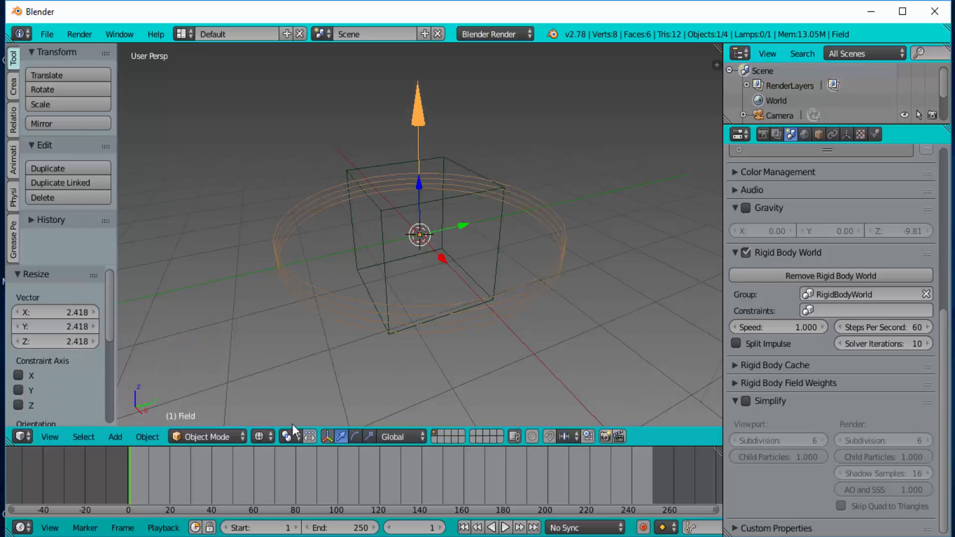
left_click(264, 437)
left_click(283, 386)
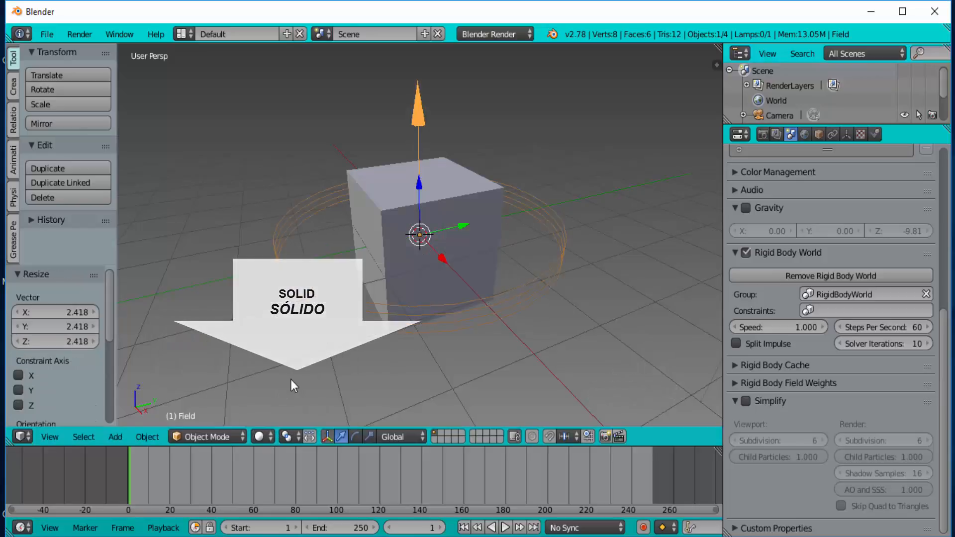
- Play the simulation to check how the wind field moves the cube, and rewind to the first frame
scroll(465, 315, "down", 2)
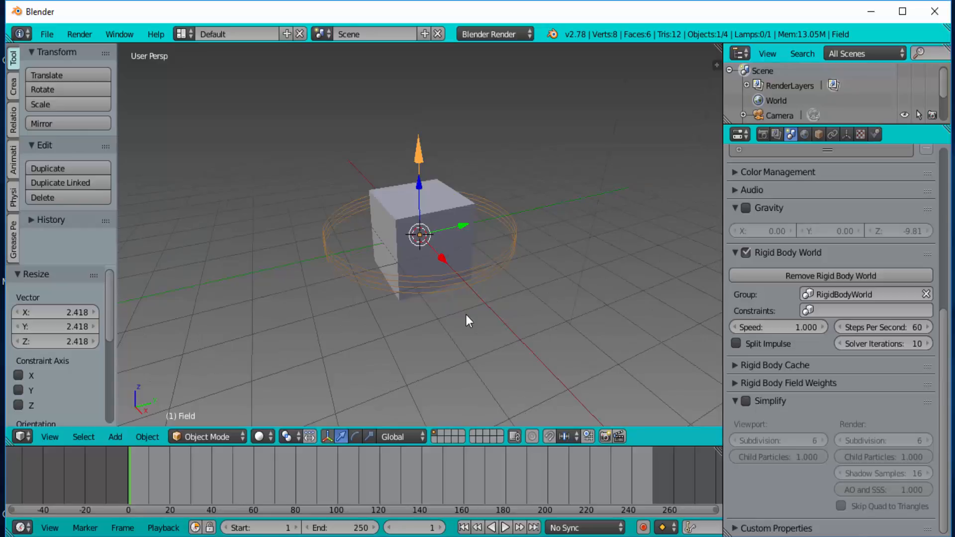
scroll(466, 315, "down", 2)
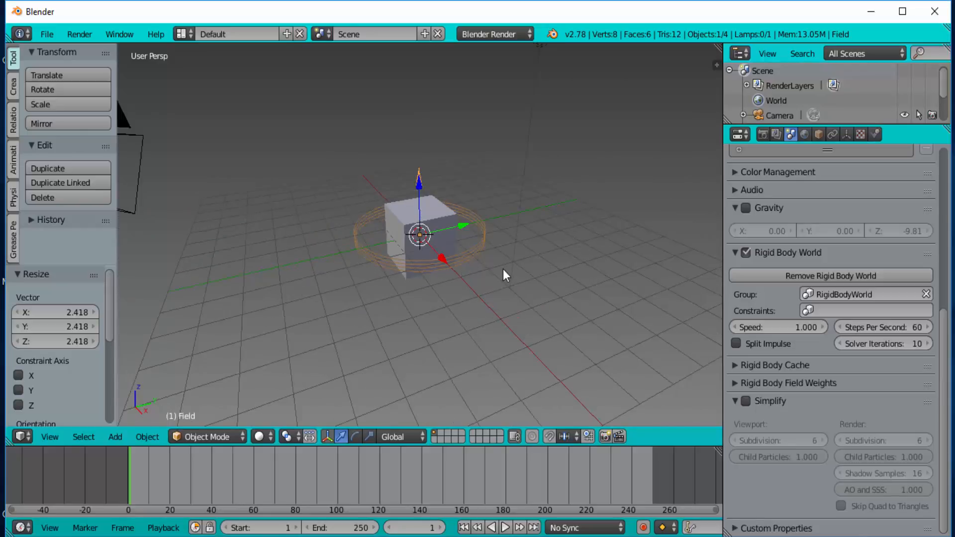
scroll(503, 269, "up", 2)
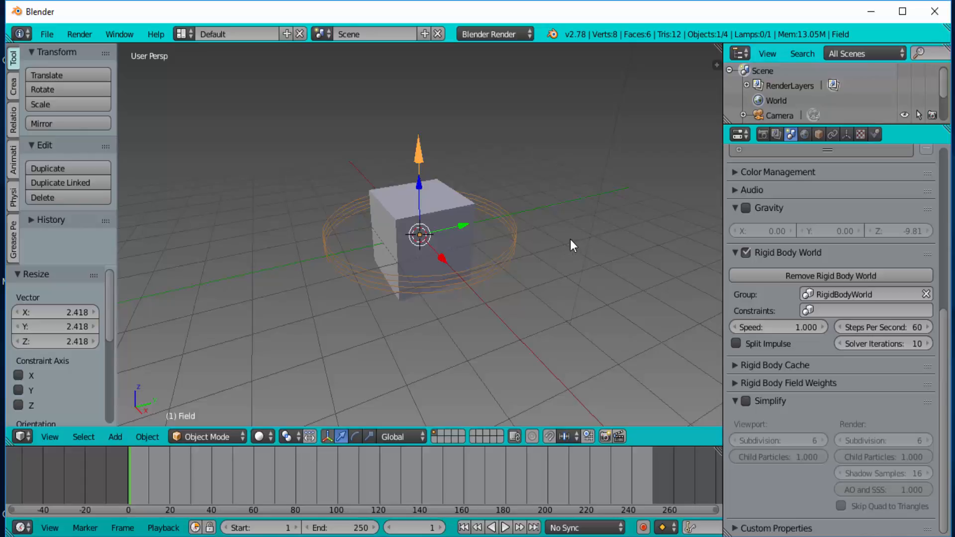
left_click(505, 528)
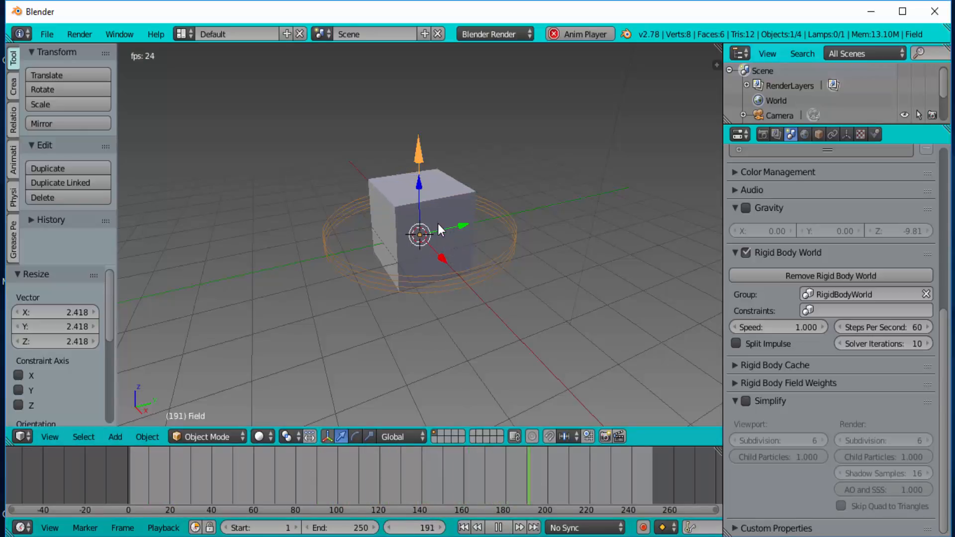
left_click(499, 528)
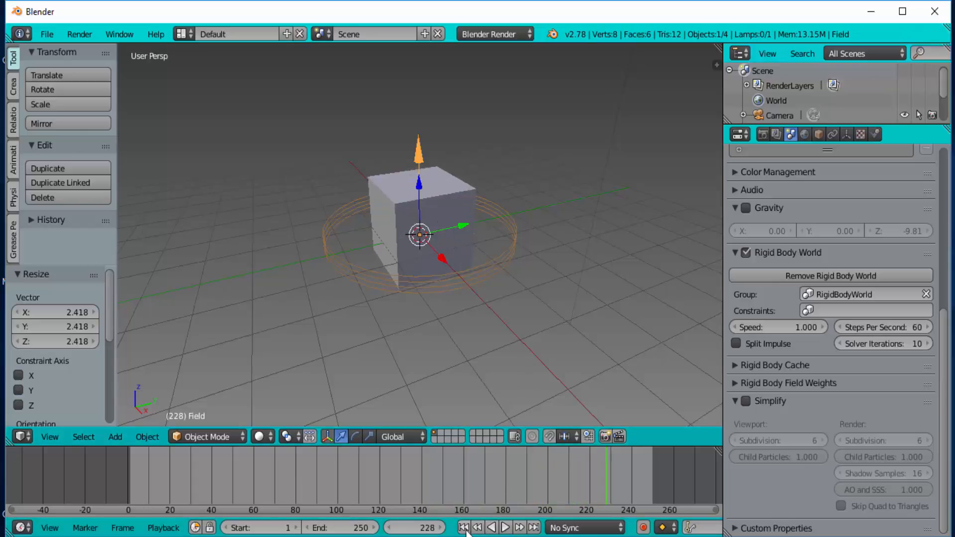
left_click(464, 528)
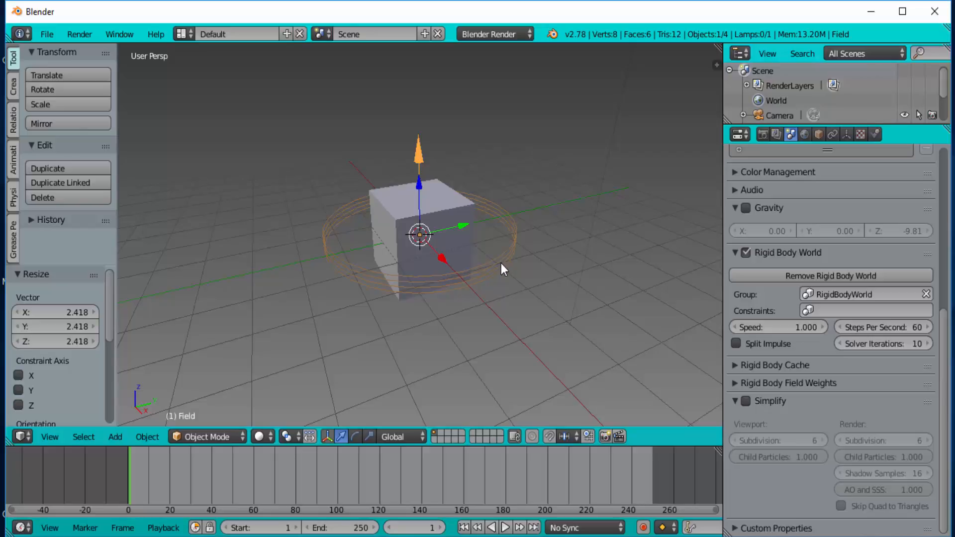
- Set the wind force field's strength to 20 in its physics settings, keeping the Wind type
left_click(877, 134)
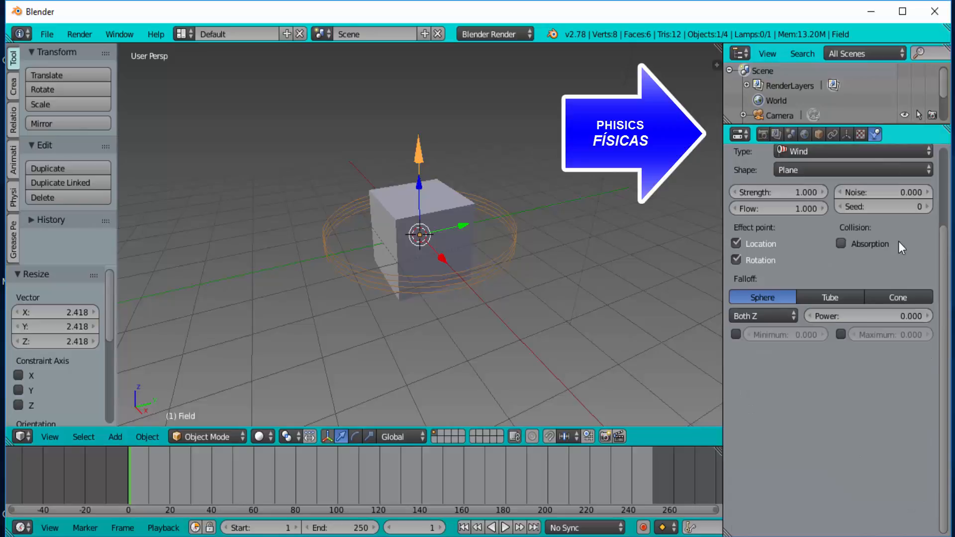
scroll(899, 240, "up", 5)
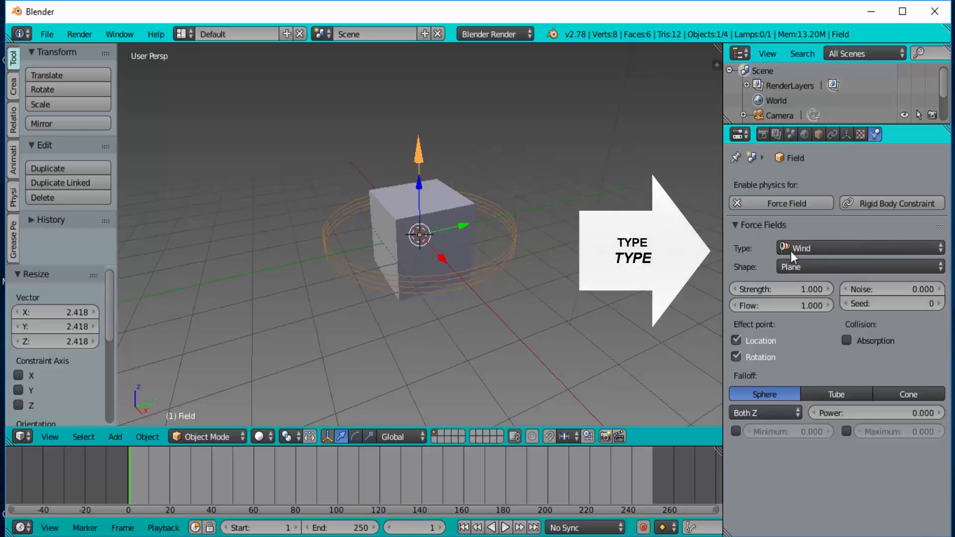
left_click(940, 252)
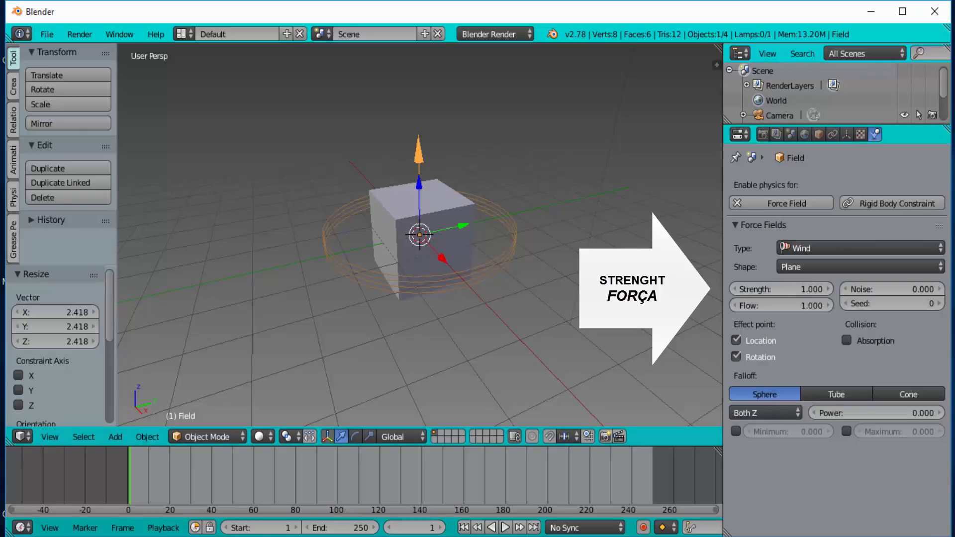
left_click(788, 290)
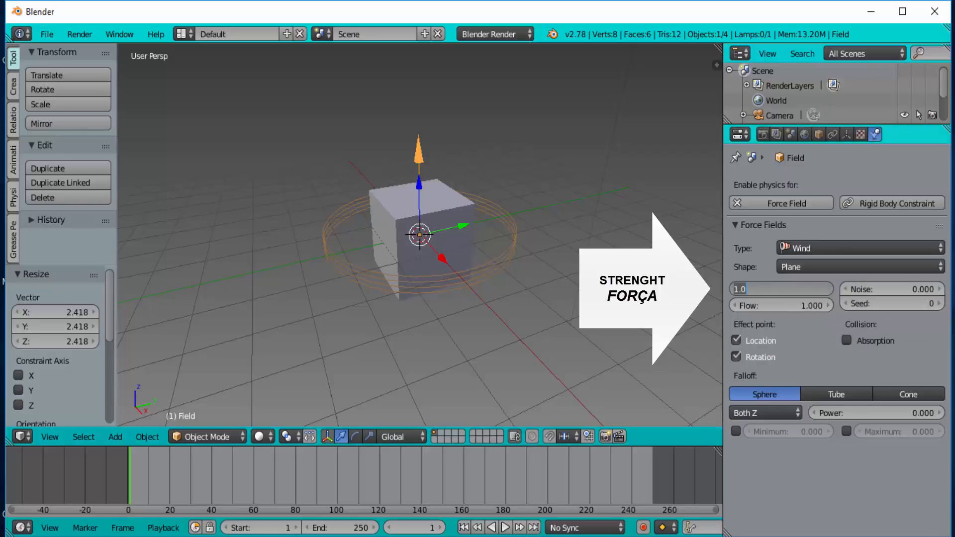
type("20")
key("Return")
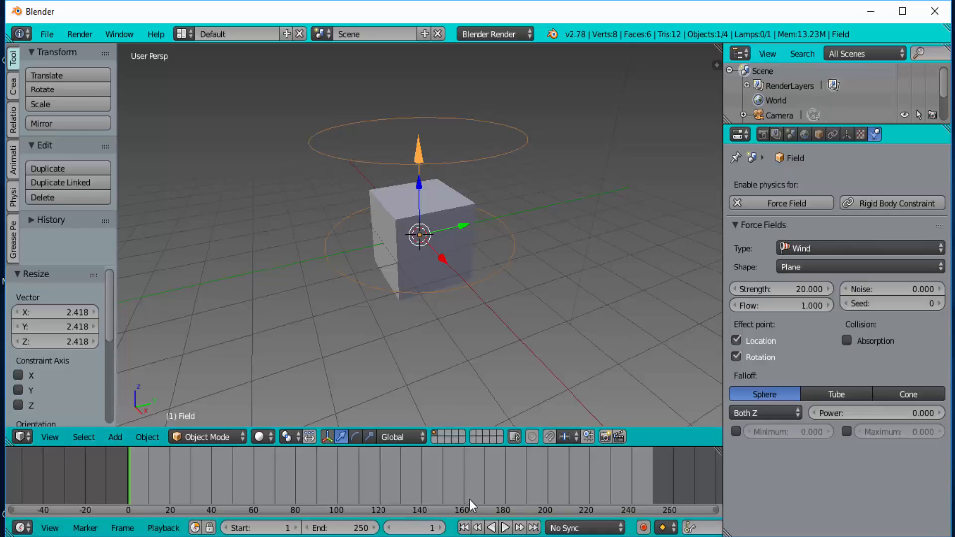
- Play the simulation to check how the wind at strength 20 moves the cube, and pause it
left_click(506, 529)
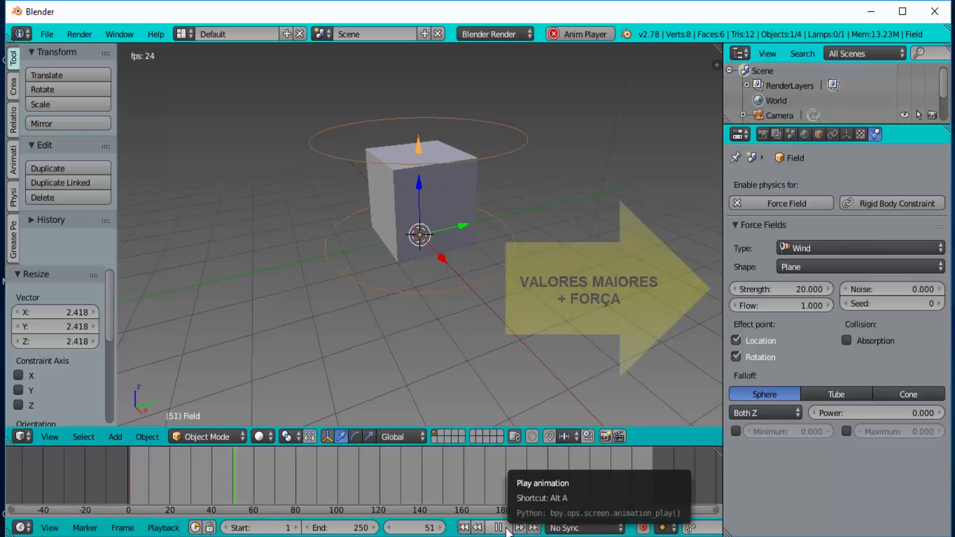
left_click(505, 529)
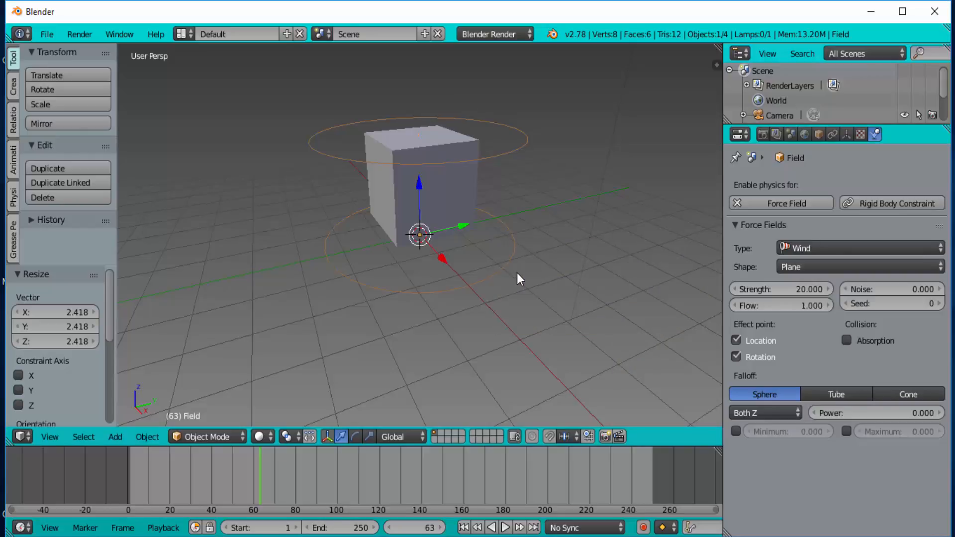
scroll(517, 274, "down", 5)
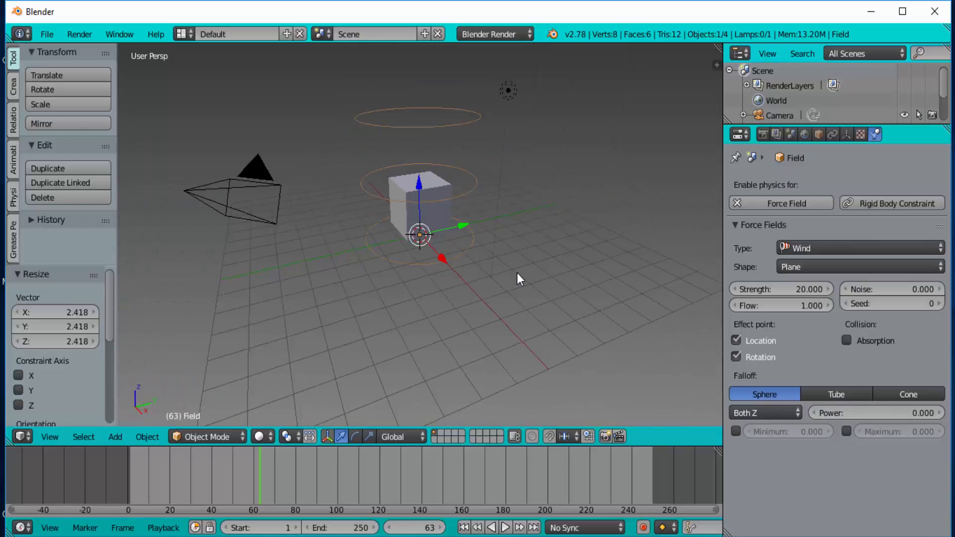
scroll(517, 274, "down", 5)
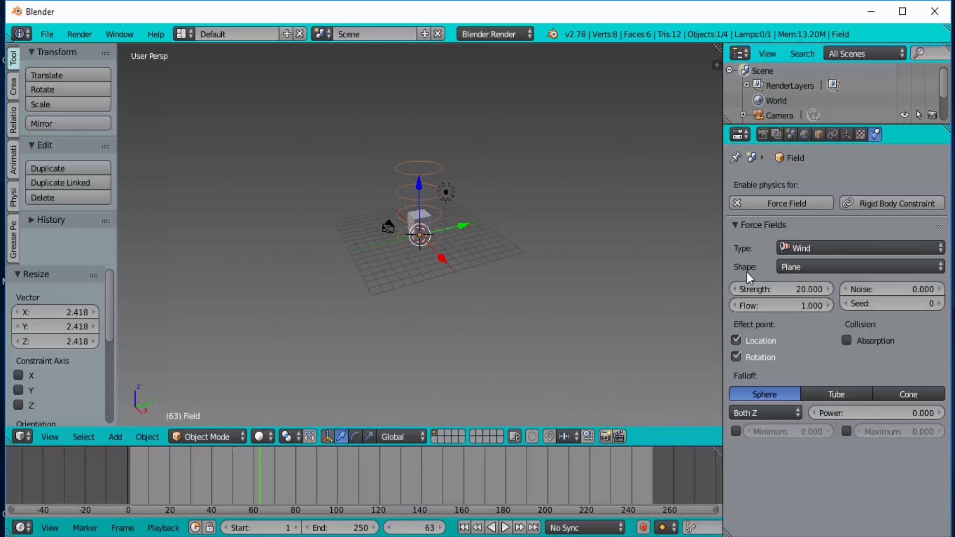
- Set the wind field's strength to 70 and return to the first frame
left_click(788, 287)
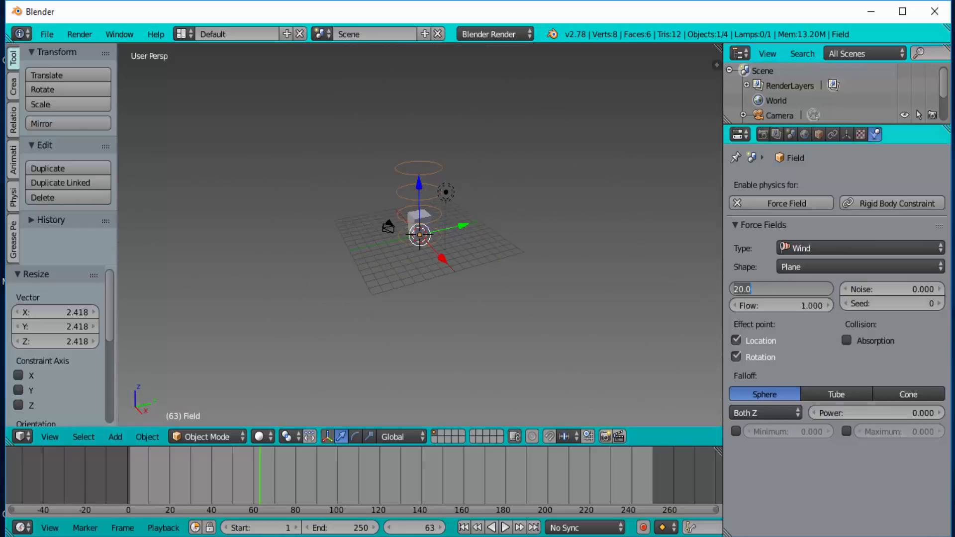
type("70")
key("Return")
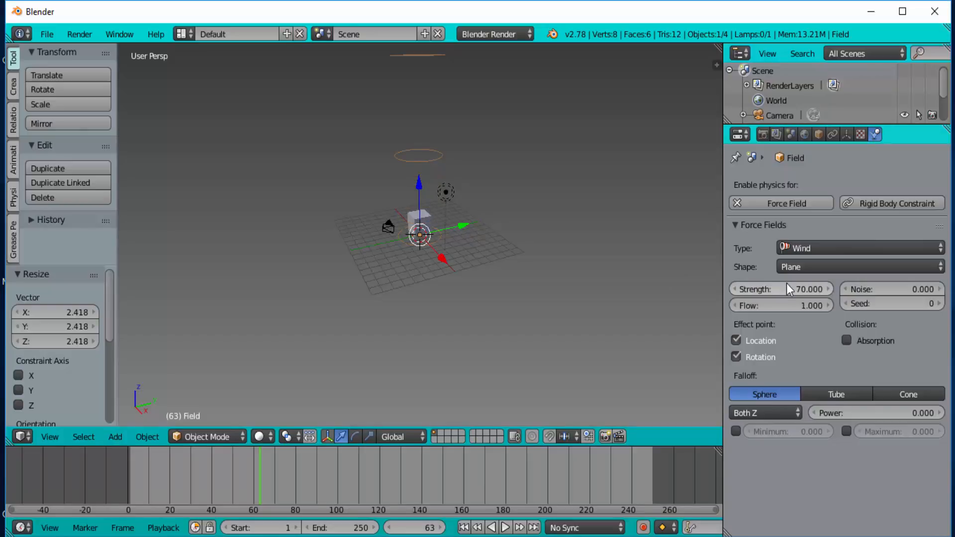
left_click(463, 527)
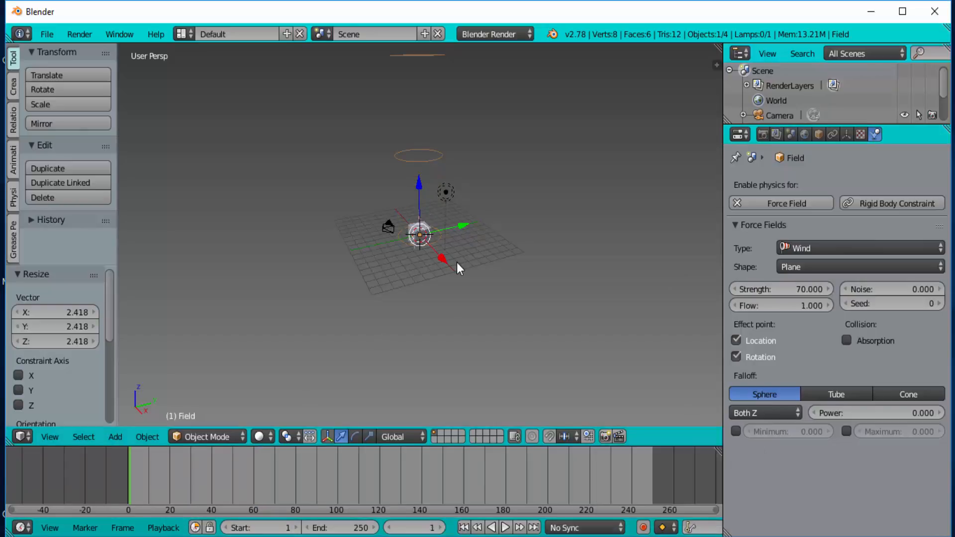
- Play the simulation to check the cube's motion under the wind at strength 70, and rewind to the first frame
left_click(505, 528)
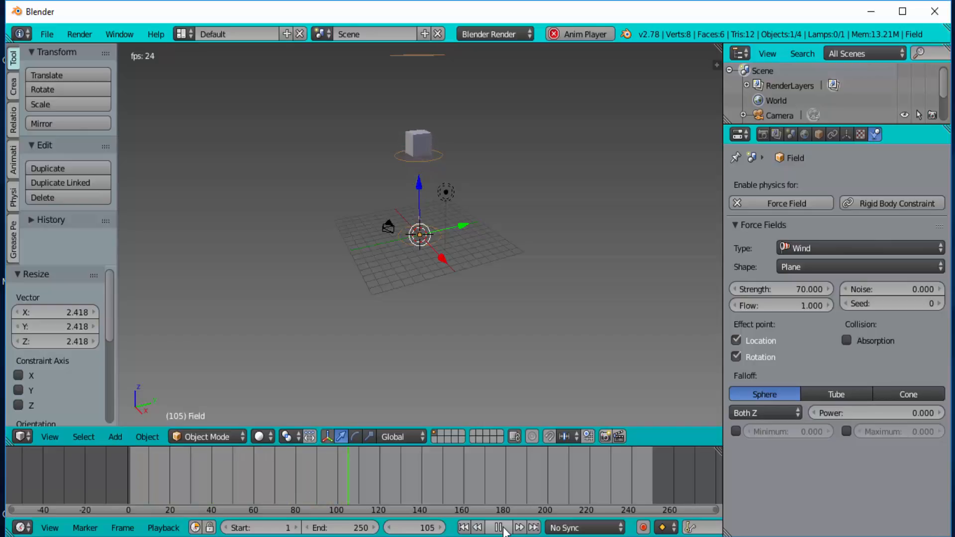
left_click(501, 529)
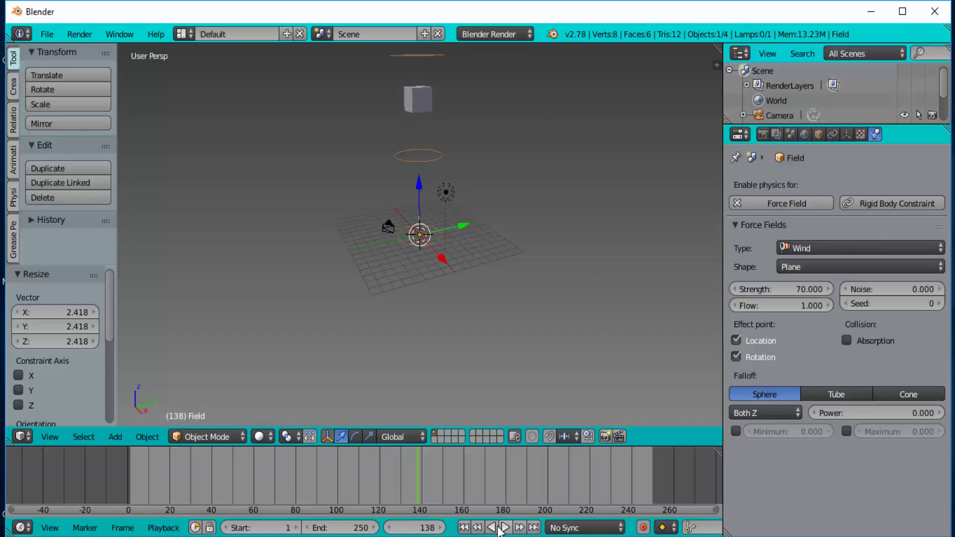
left_click(463, 528)
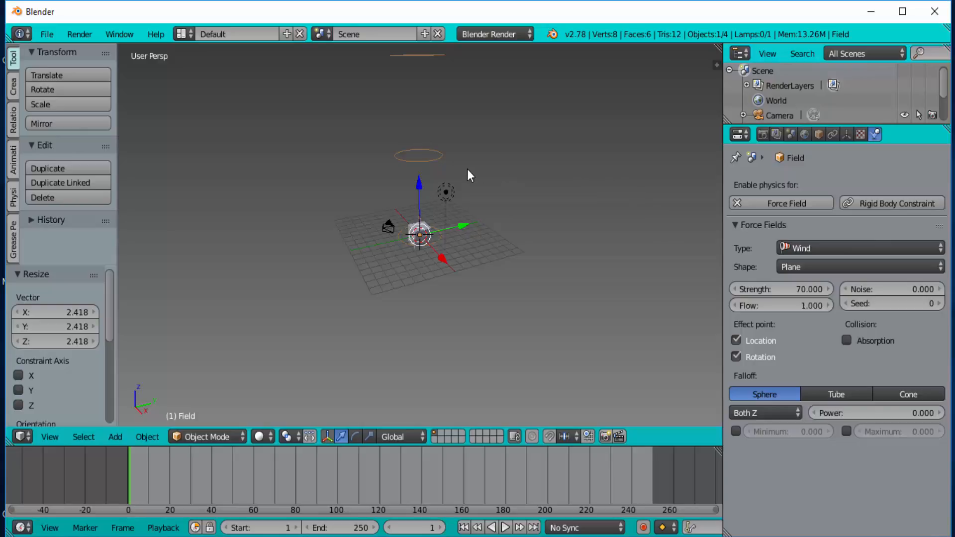
- Delete the wind force field from the scene
scroll(561, 261, "down", 3)
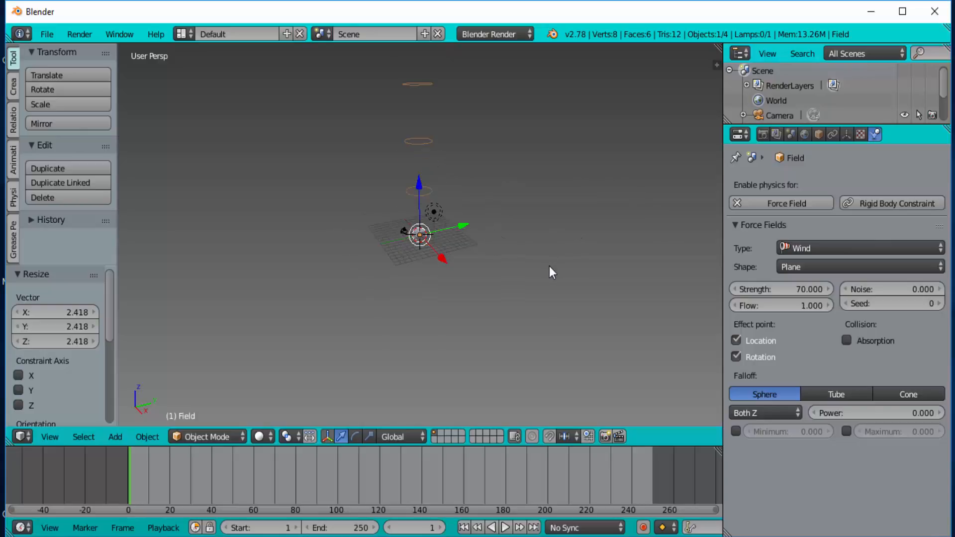
scroll(548, 263, "up", 6)
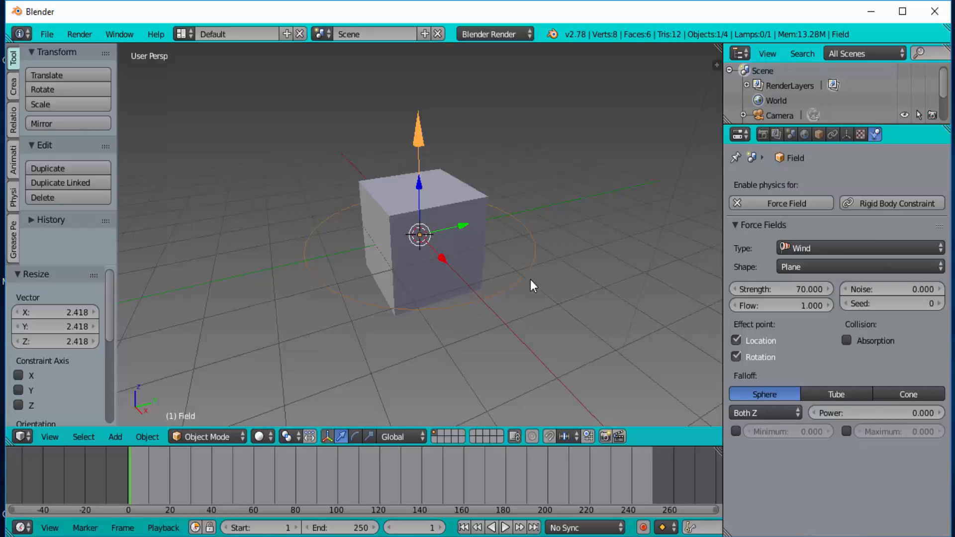
key("x")
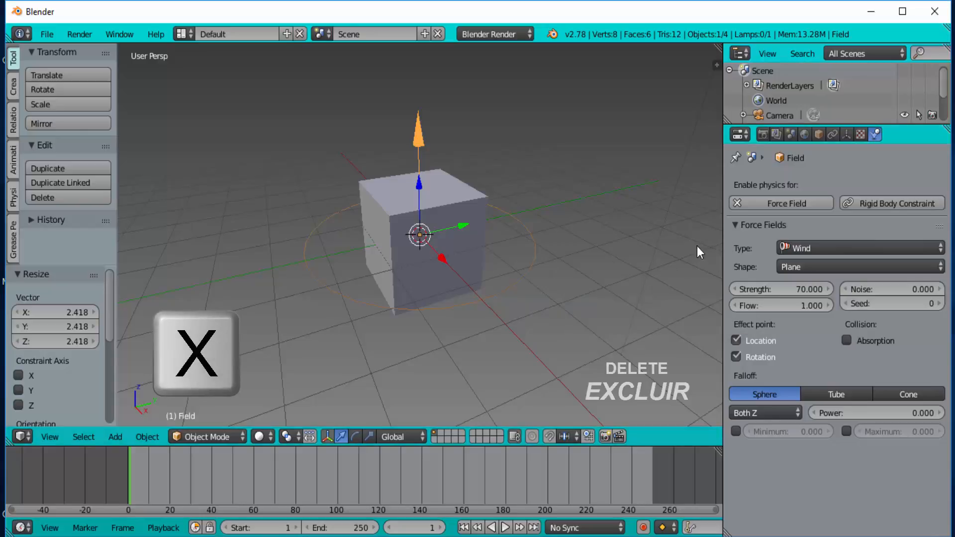
key("x")
left_click(530, 269)
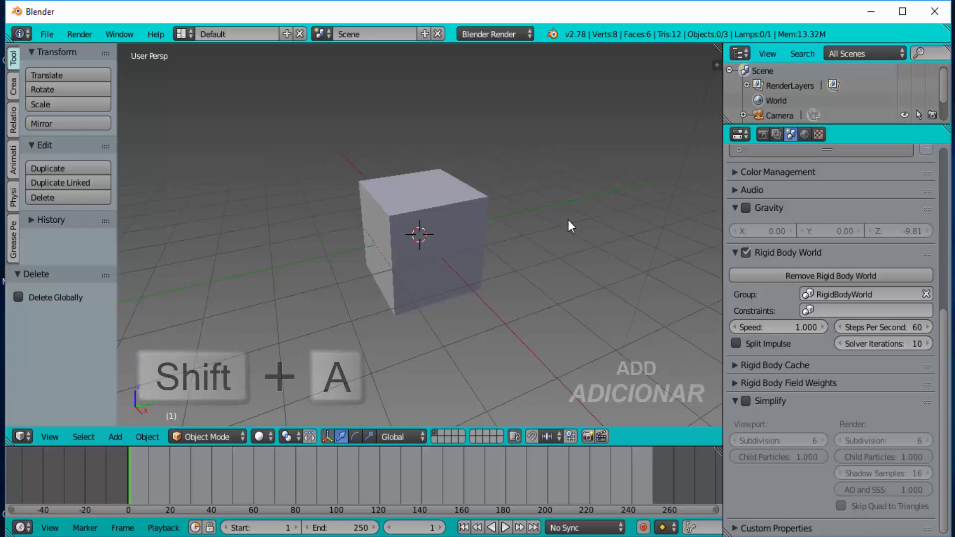
- Add a Vortex force field at the cube's centre and scale it up to about 5.7 times its size
key("shift+a")
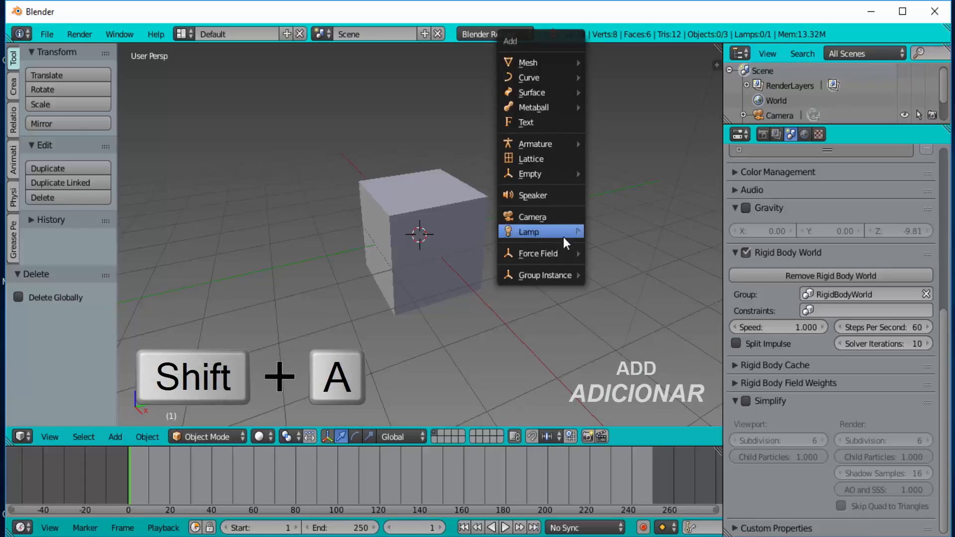
mouse_move(557, 255)
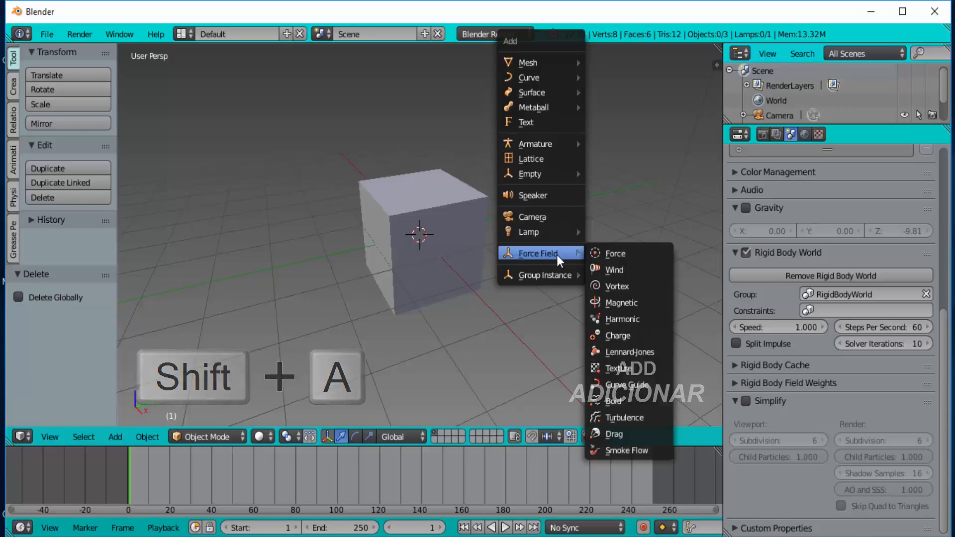
left_click(617, 287)
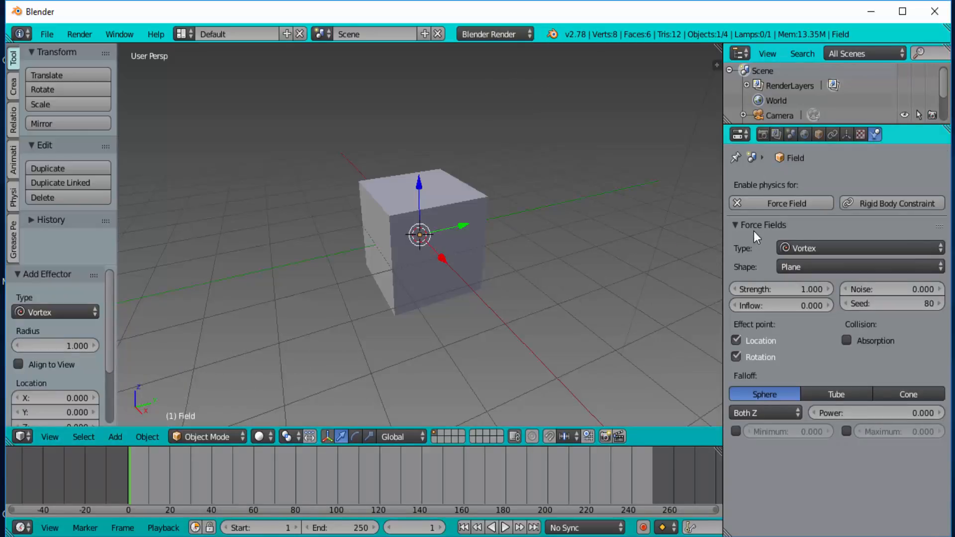
key("s")
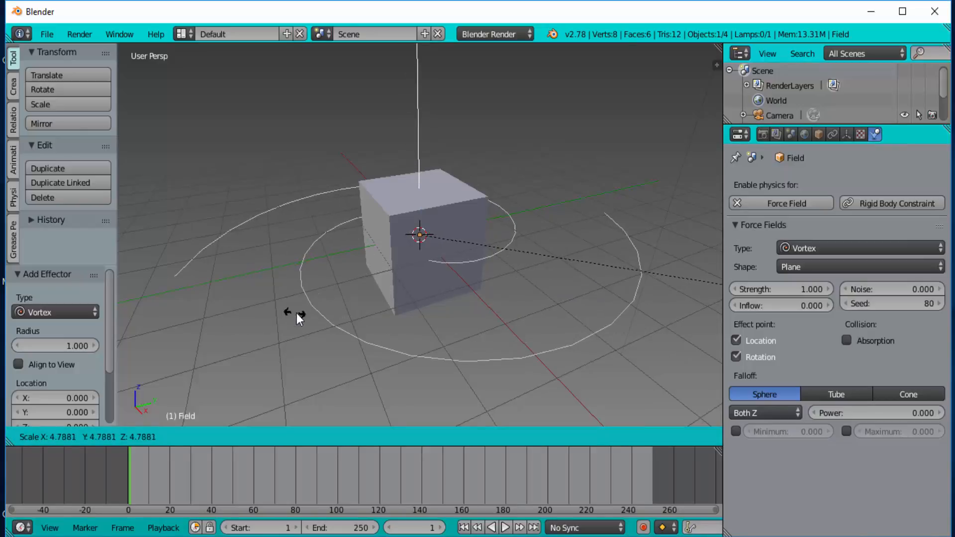
left_click(388, 285)
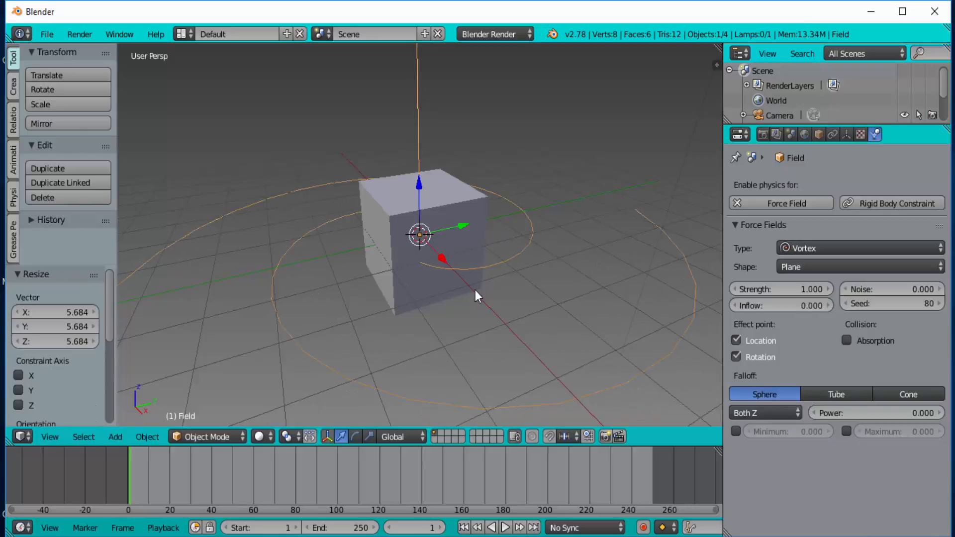
- Duplicate the rigid-body cube twice, placing one copy on each side of the vortex along the Y direction, slightly above the original
scroll(477, 290, "down", 4)
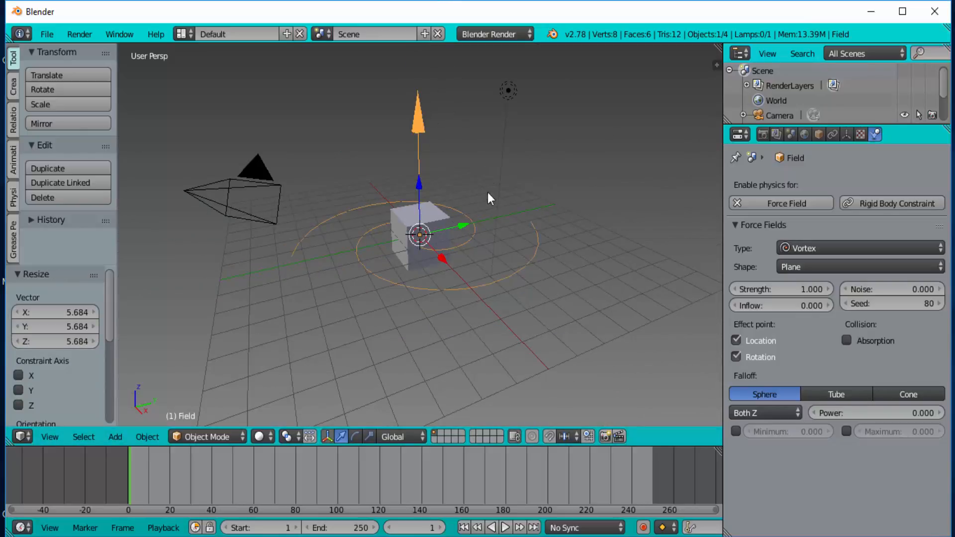
right_click(433, 214)
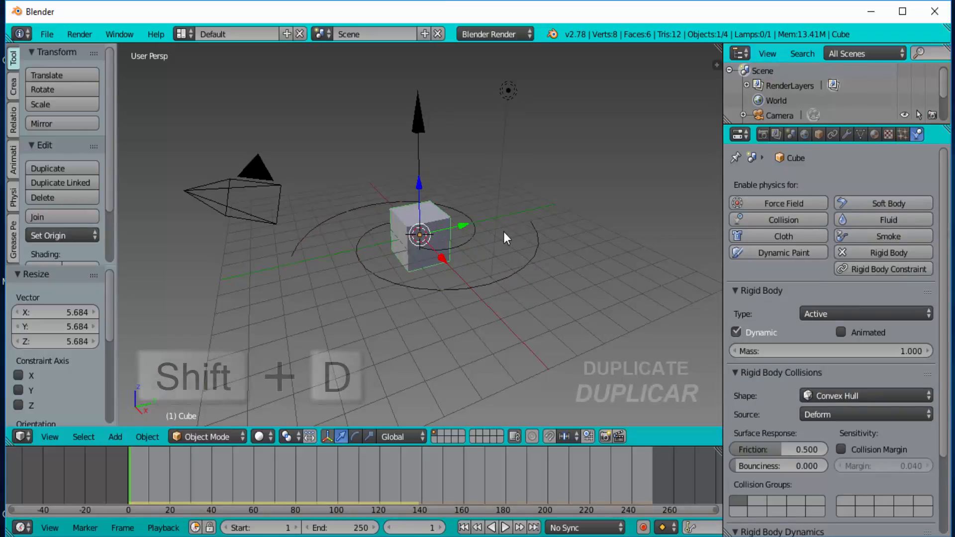
key("shift+d")
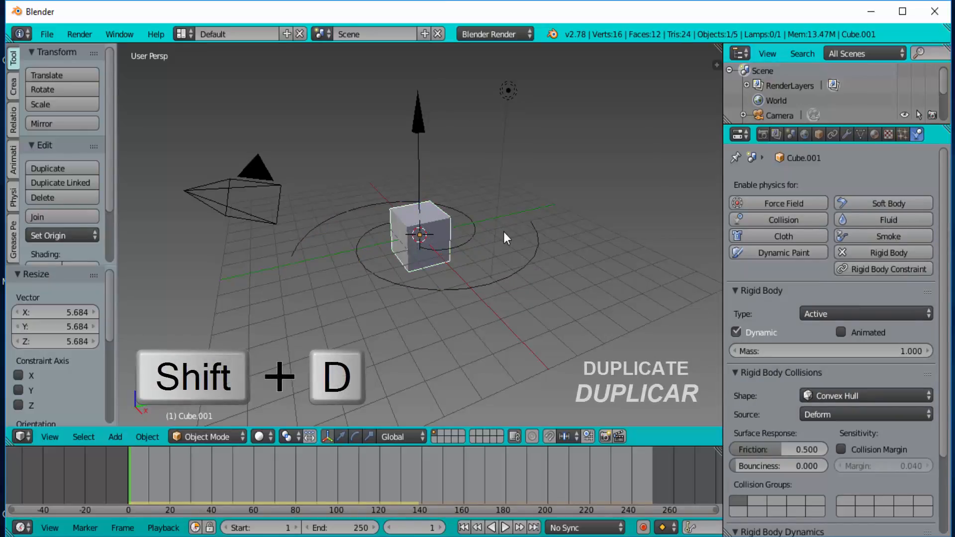
left_click(621, 206)
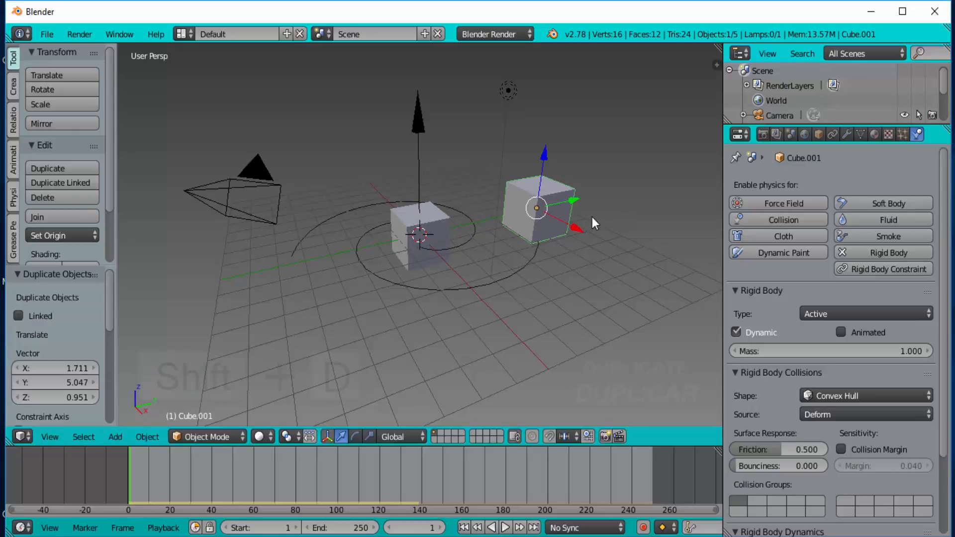
key("shift+d")
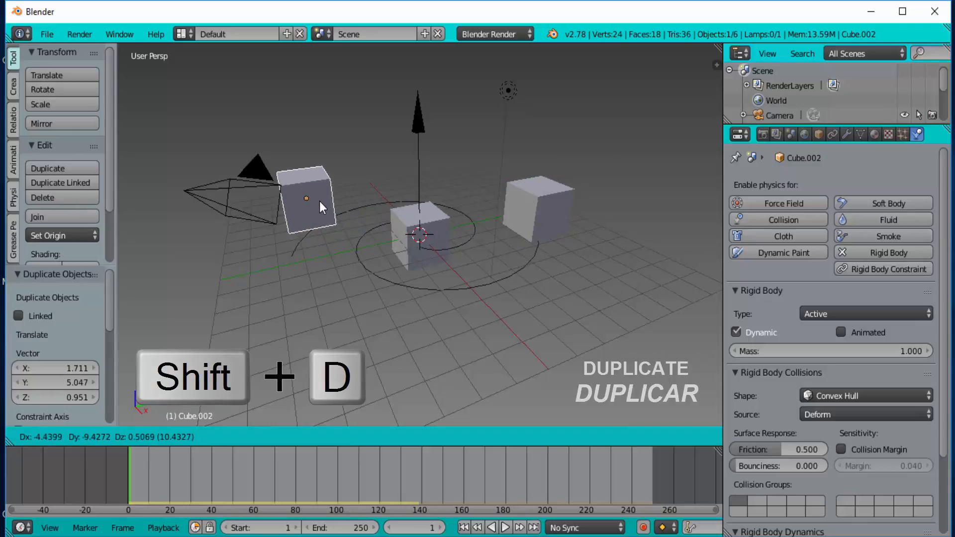
left_click(319, 201)
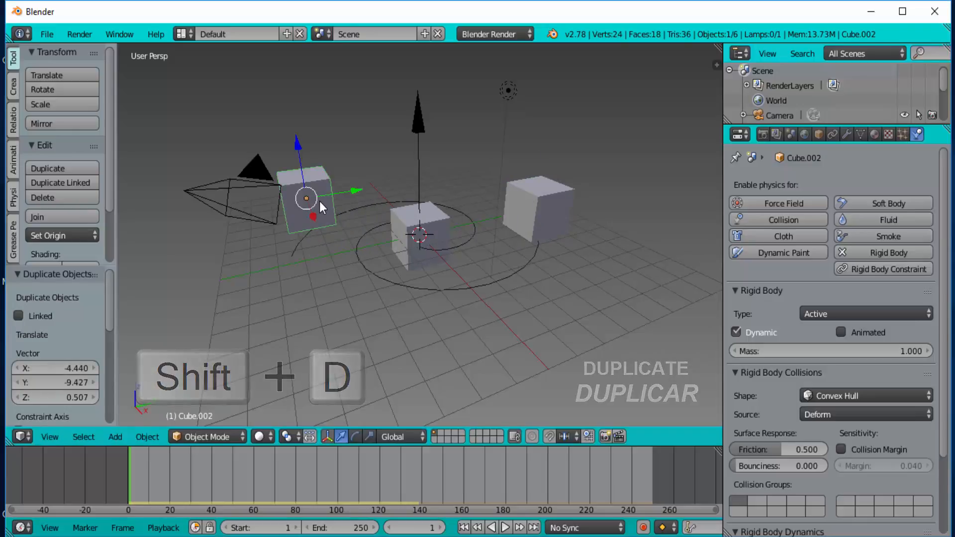
- Move the original cube about 4 units along the X axis, away from the vortex centre
right_click(440, 219)
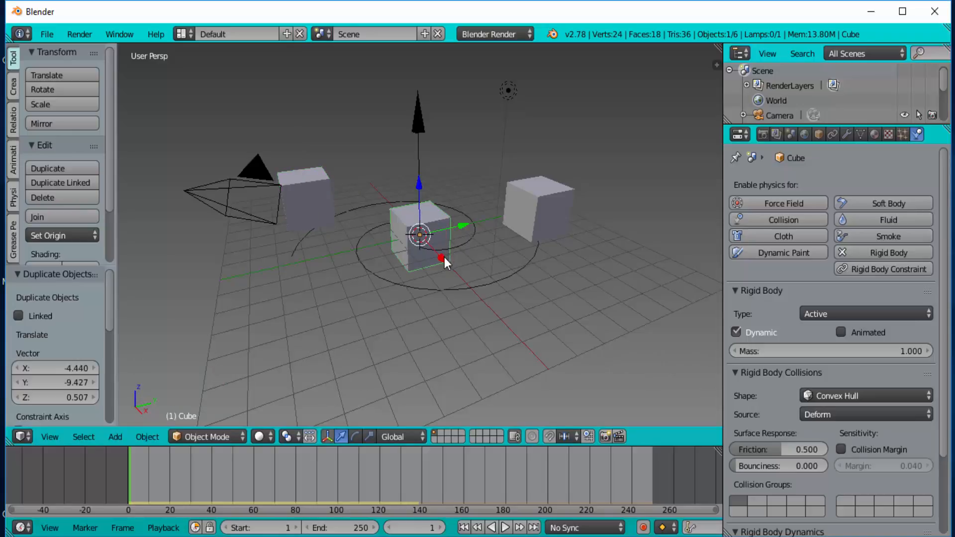
left_click_drag(443, 258, 491, 314)
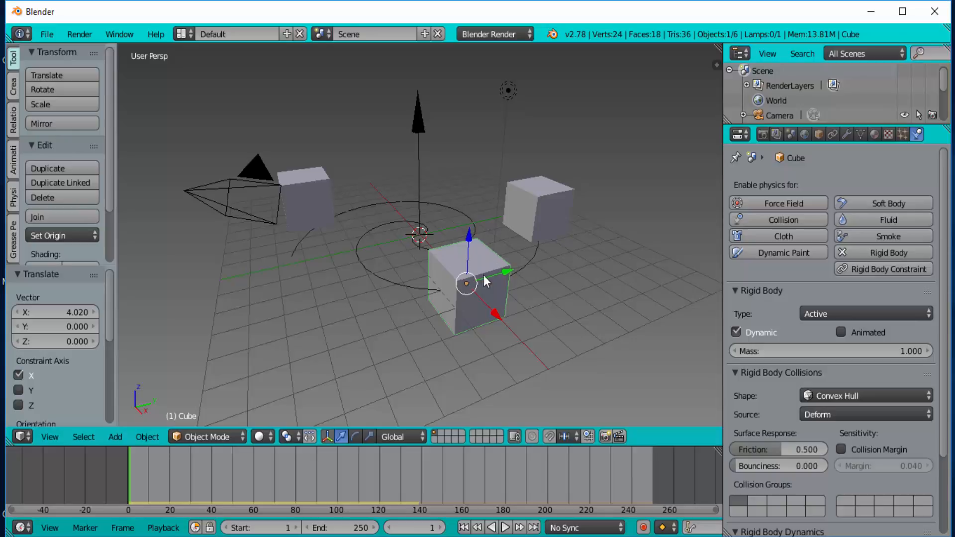
- Inspect the rigid-body settings of the two duplicated cubes, and select the vortex field to view its force settings
right_click(547, 198)
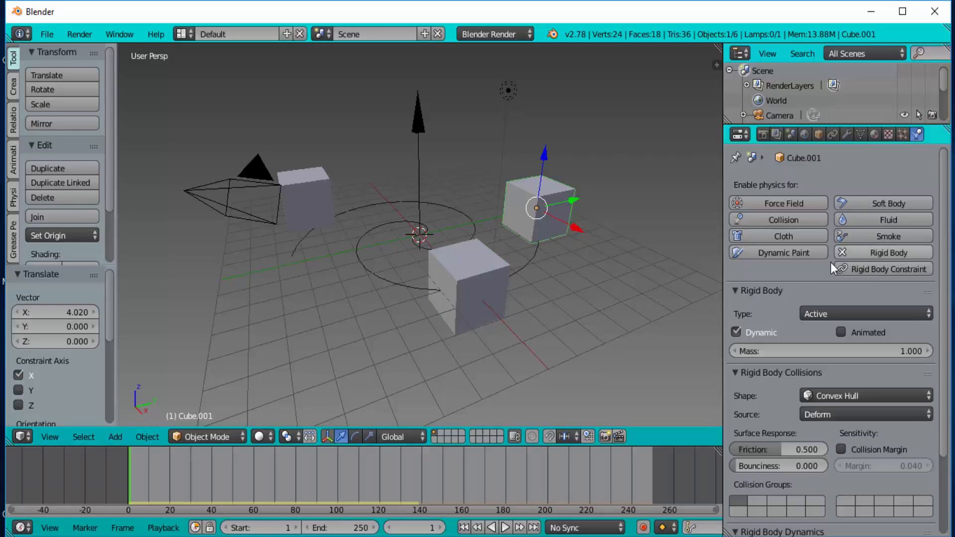
right_click(307, 199)
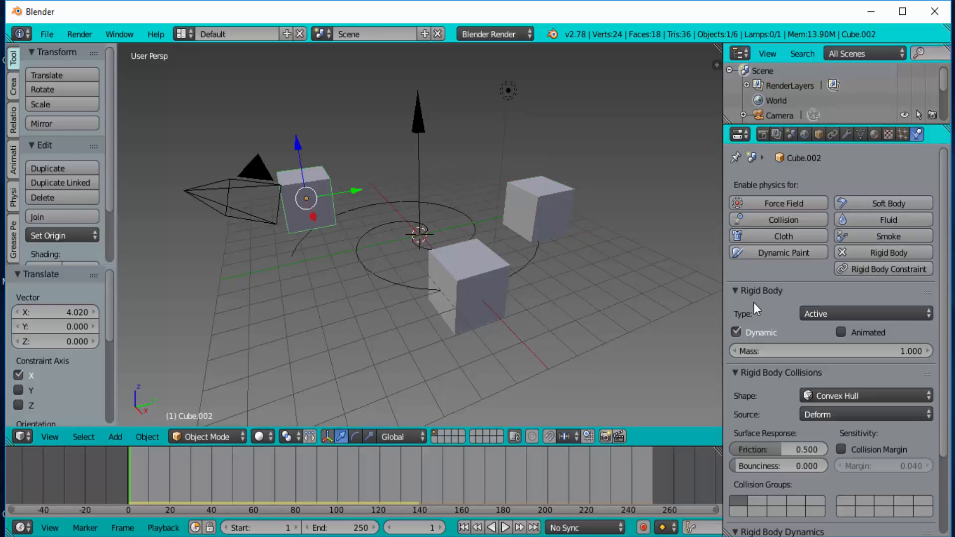
right_click(396, 221)
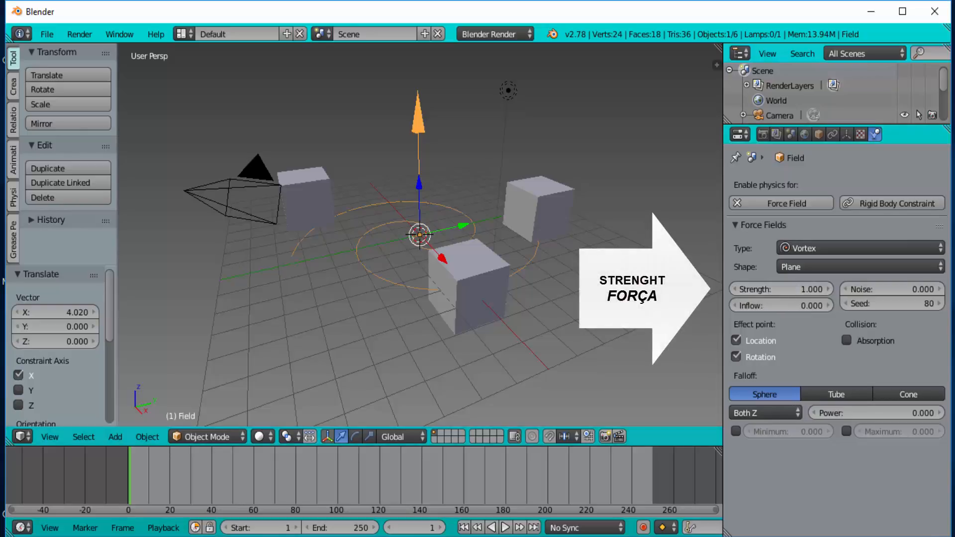
- Play the simulation to watch the vortex act on the three cubes, and return to the first frame
left_click(506, 529)
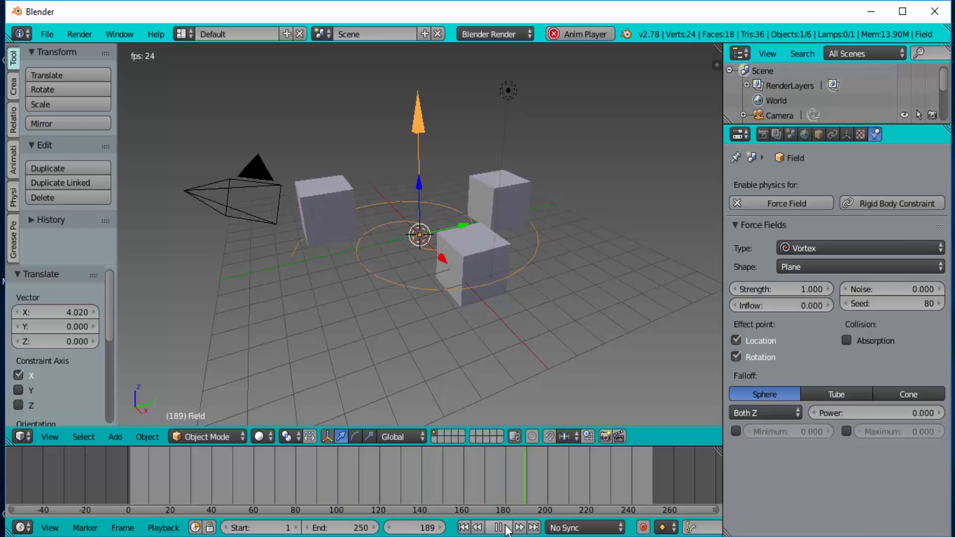
left_click(504, 529)
left_click(463, 528)
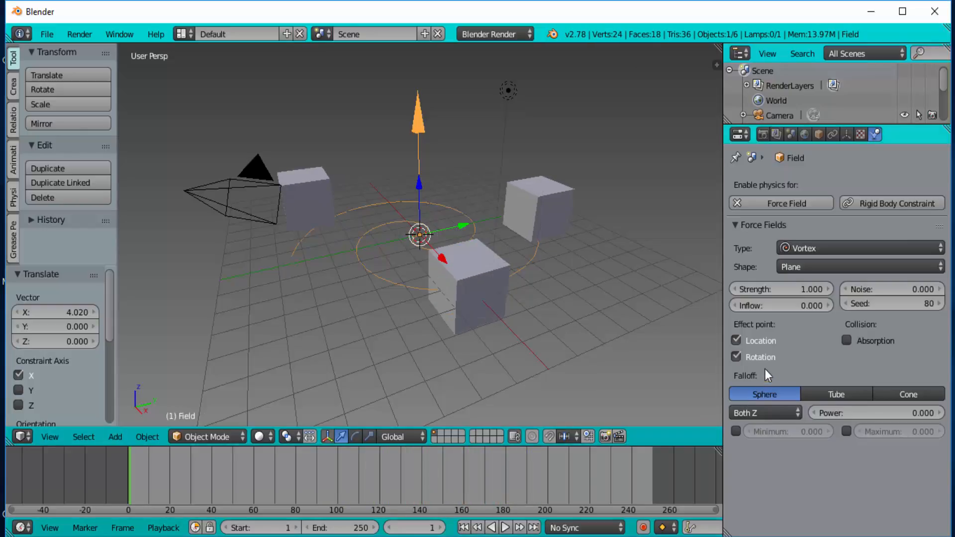
- Set the vortex field's strength to 15, play the simulation to see its effect, and return to the first frame
left_click(772, 287)
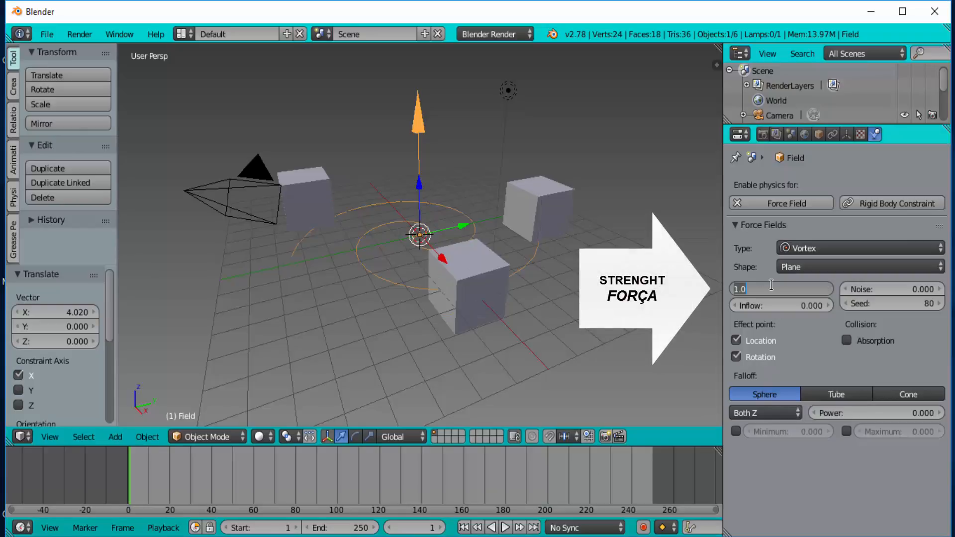
type("15")
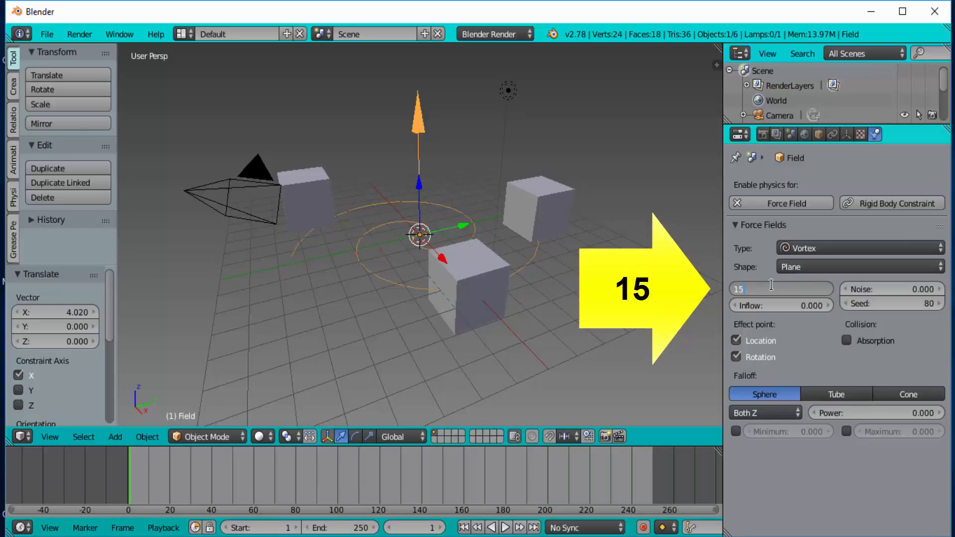
key("Return")
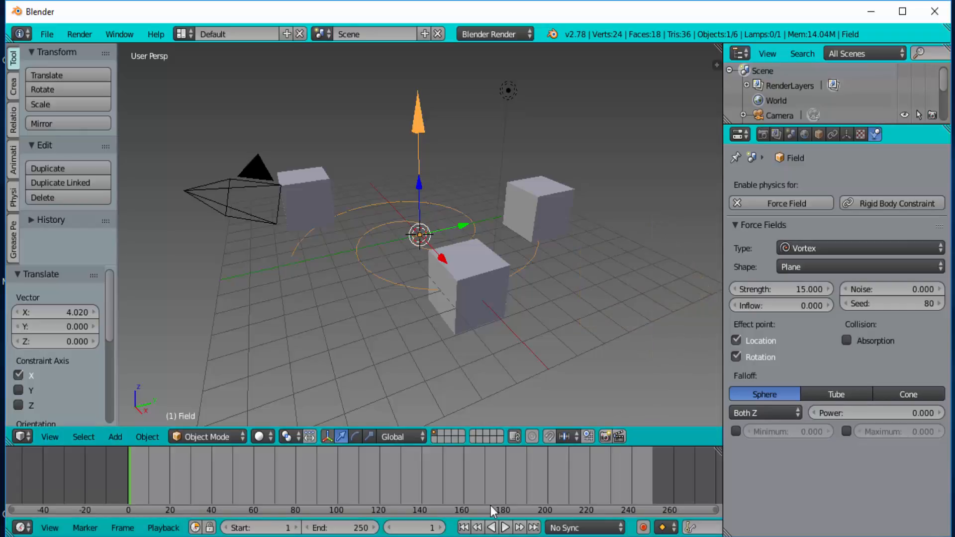
left_click(505, 528)
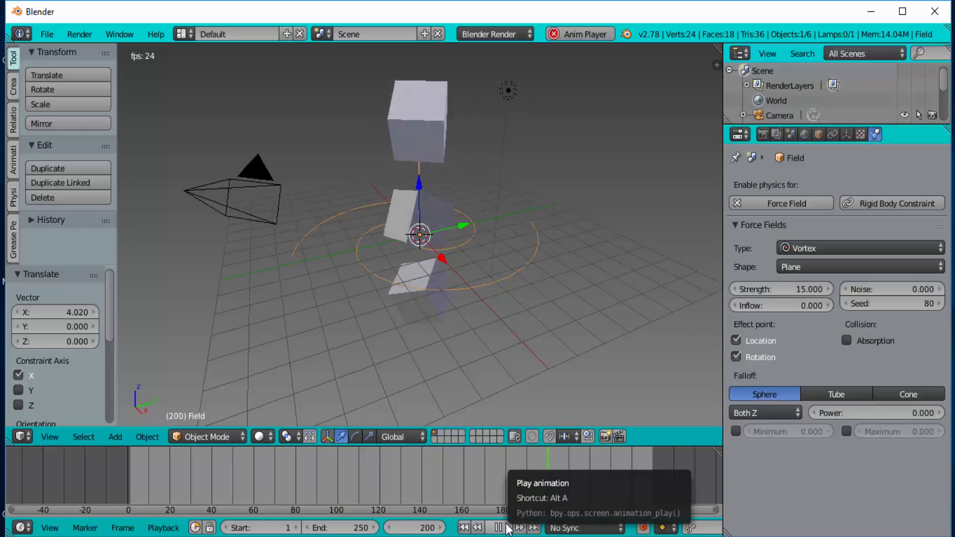
left_click(507, 529)
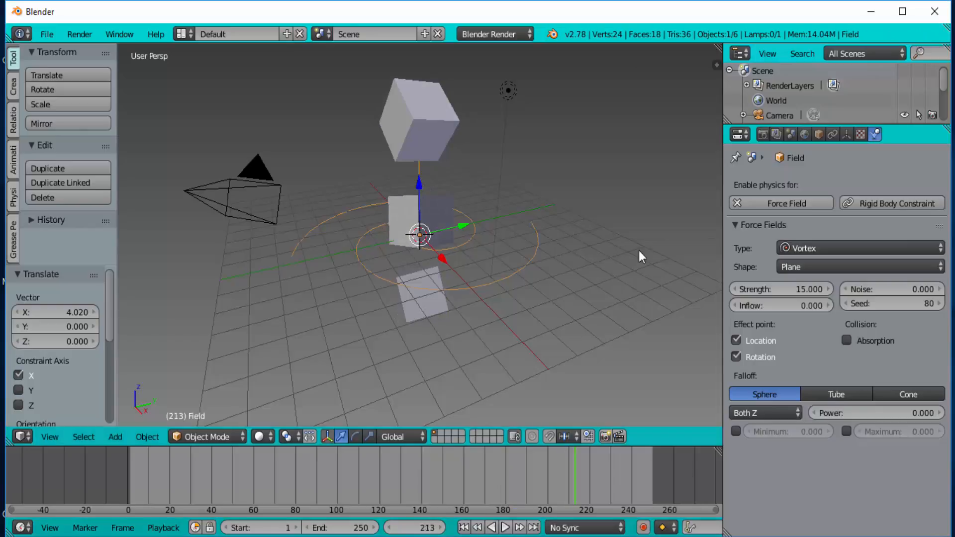
left_click(464, 528)
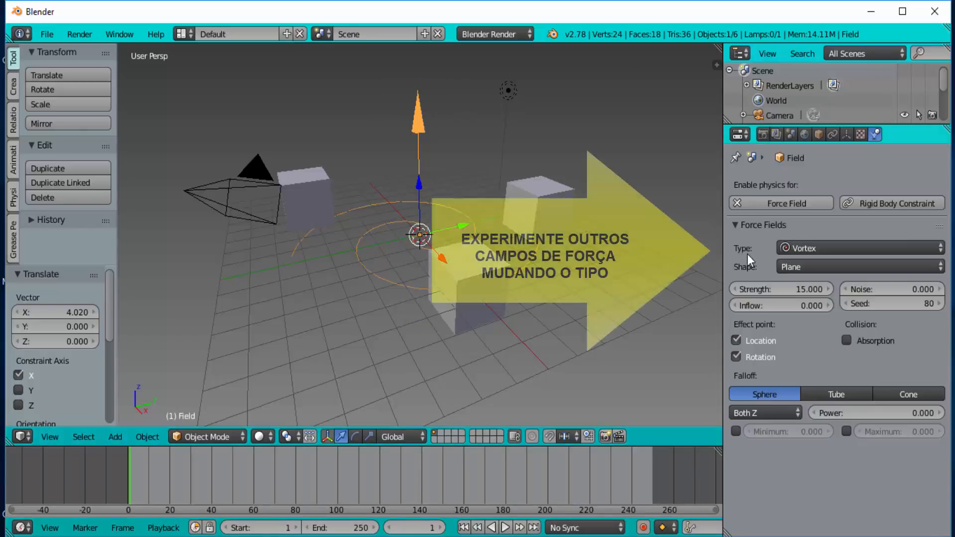
- Change the field's type from Vortex to Force and briefly play the simulation
left_click(791, 248)
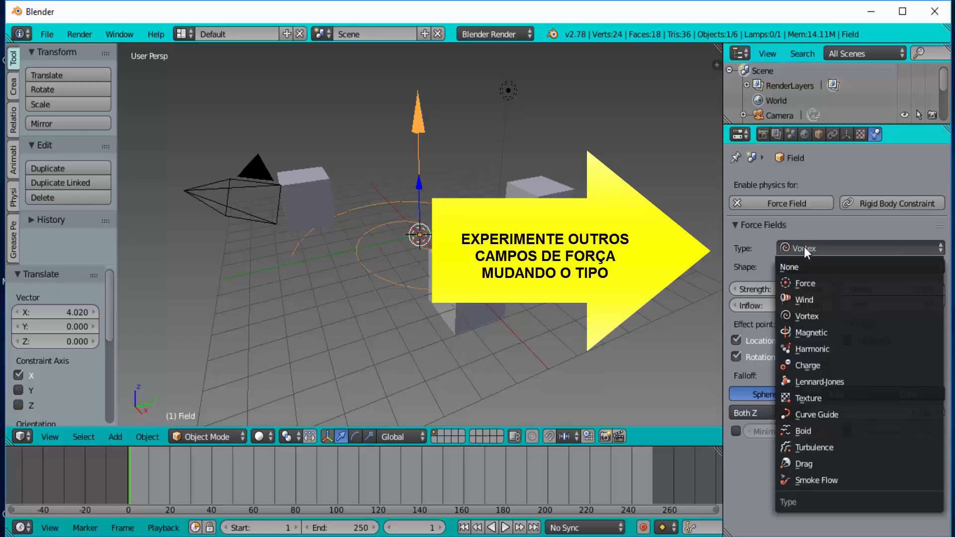
left_click(805, 283)
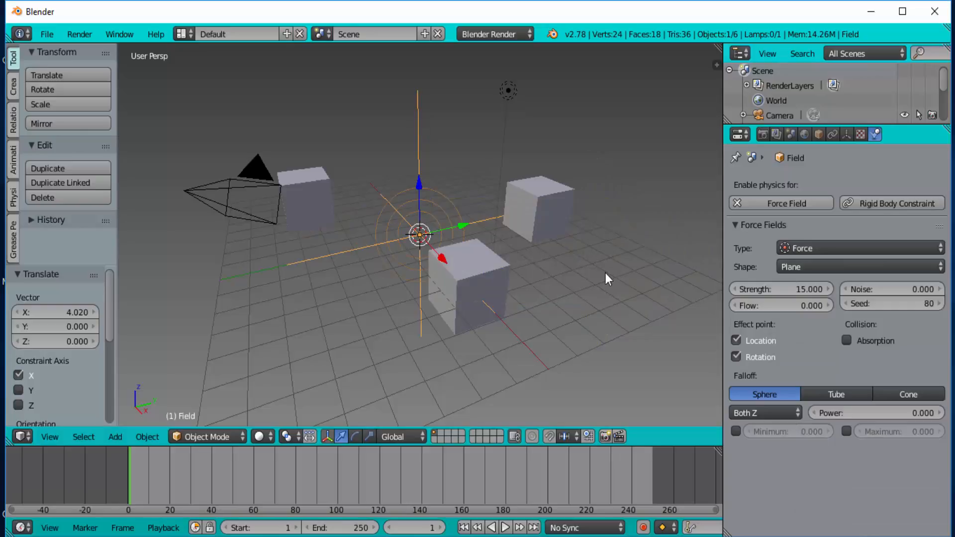
left_click(505, 528)
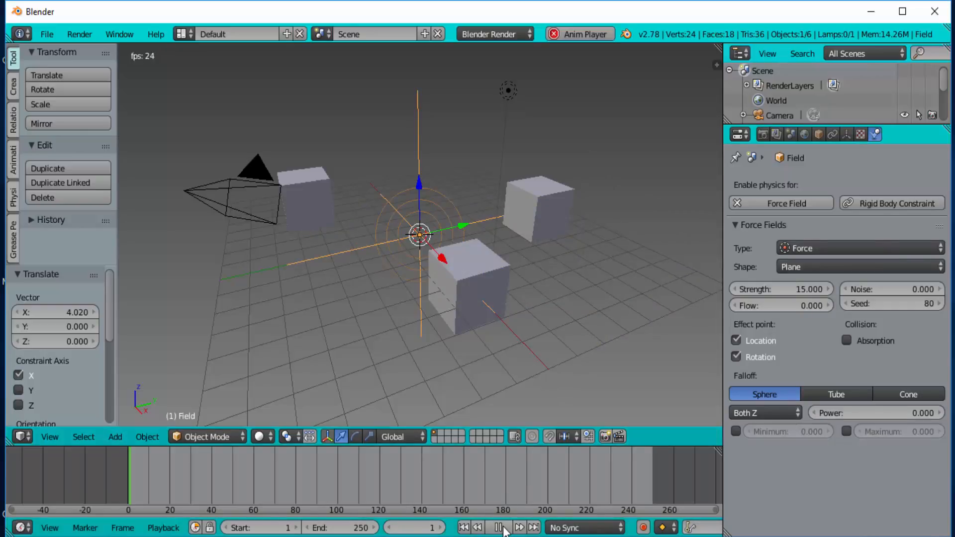
left_click(500, 528)
- Move the front cube about 1.85 units down along Z and replay the Force field simulation from the first frame
right_click(476, 269)
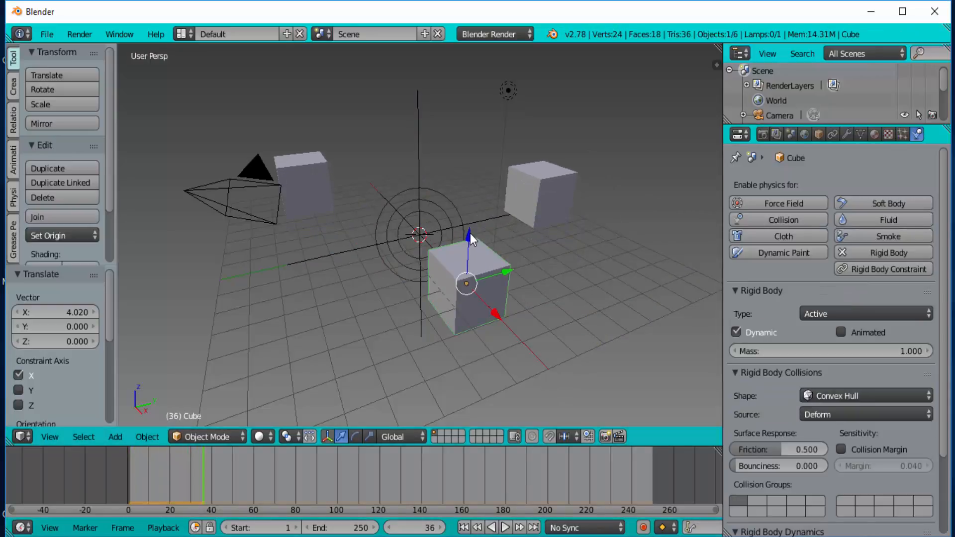
left_click_drag(470, 234, 465, 281)
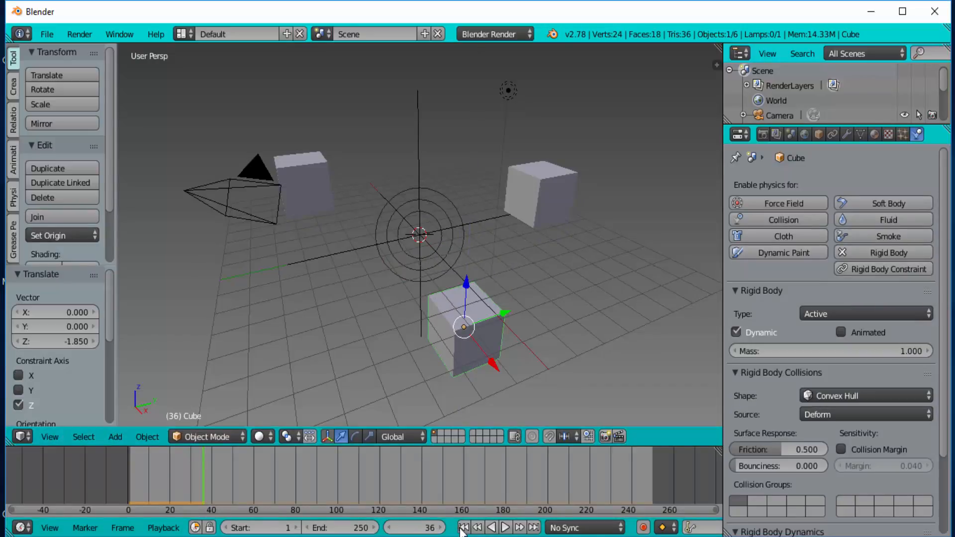
left_click(463, 528)
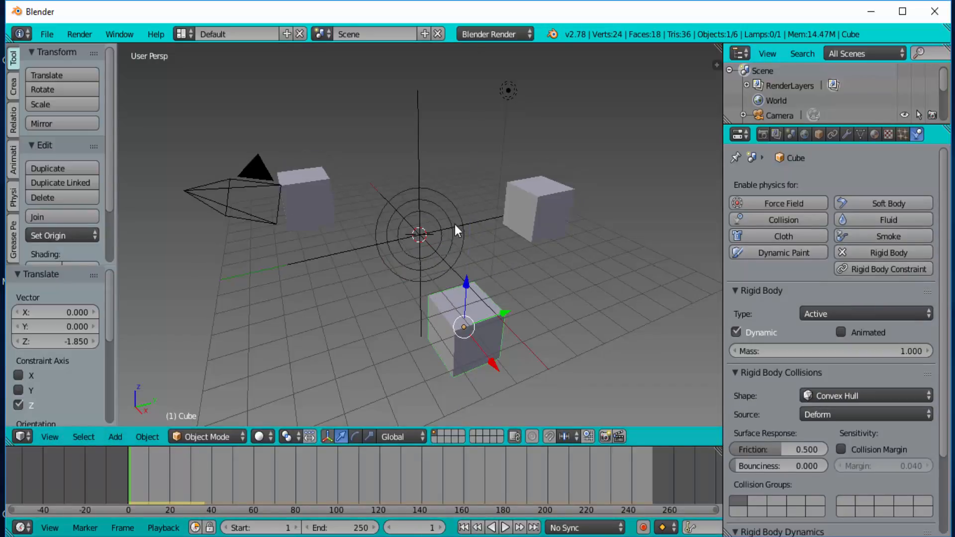
left_click(505, 528)
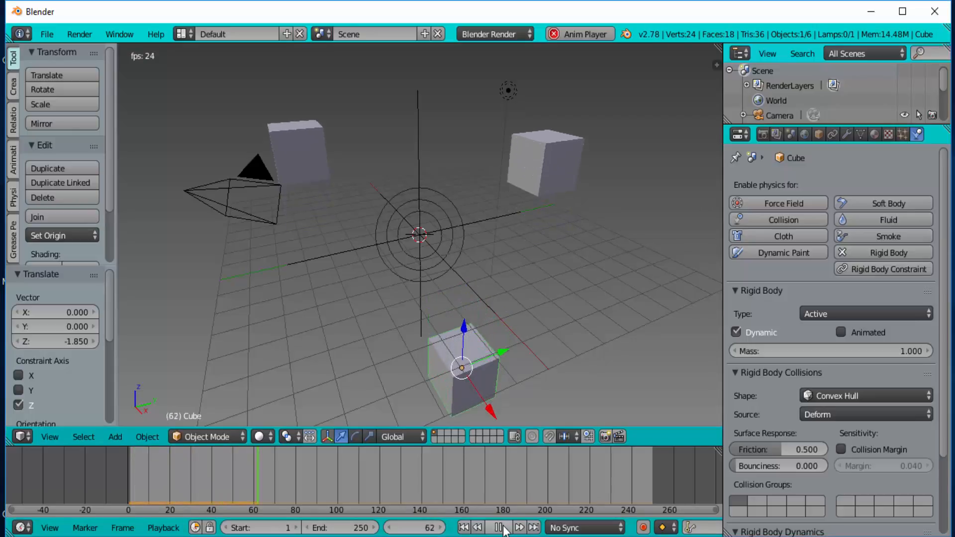
key("Escape")
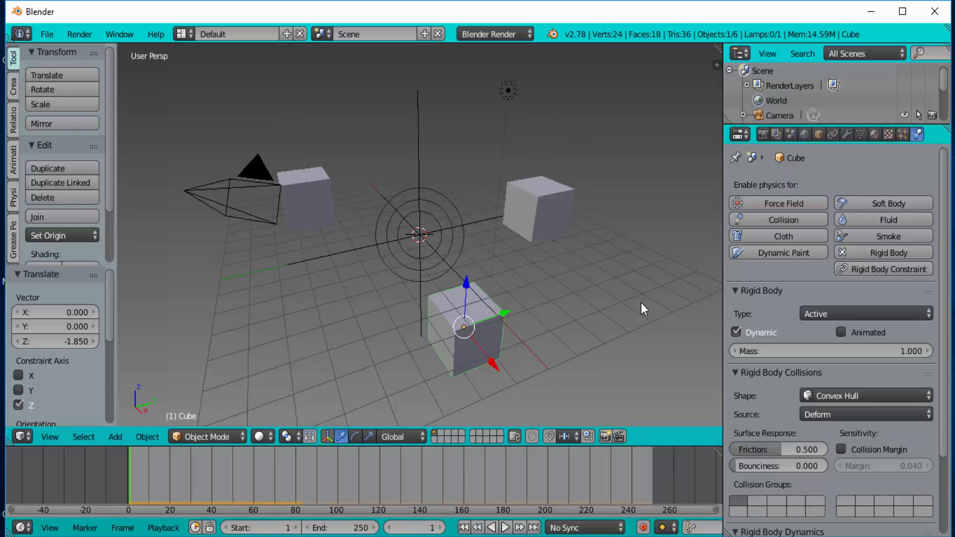
- Change the force field's type to Turbulence, play the simulation, and return to the first frame
right_click(452, 231)
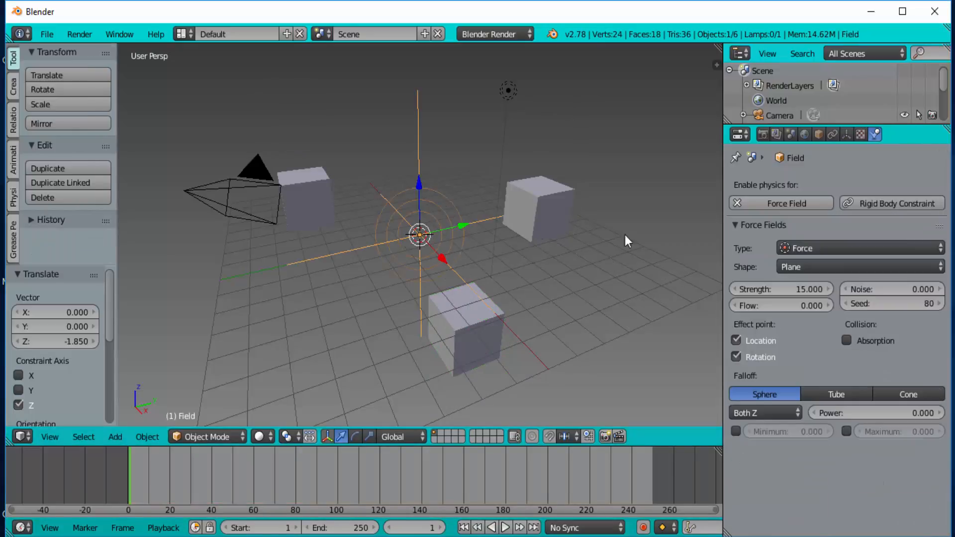
left_click(801, 248)
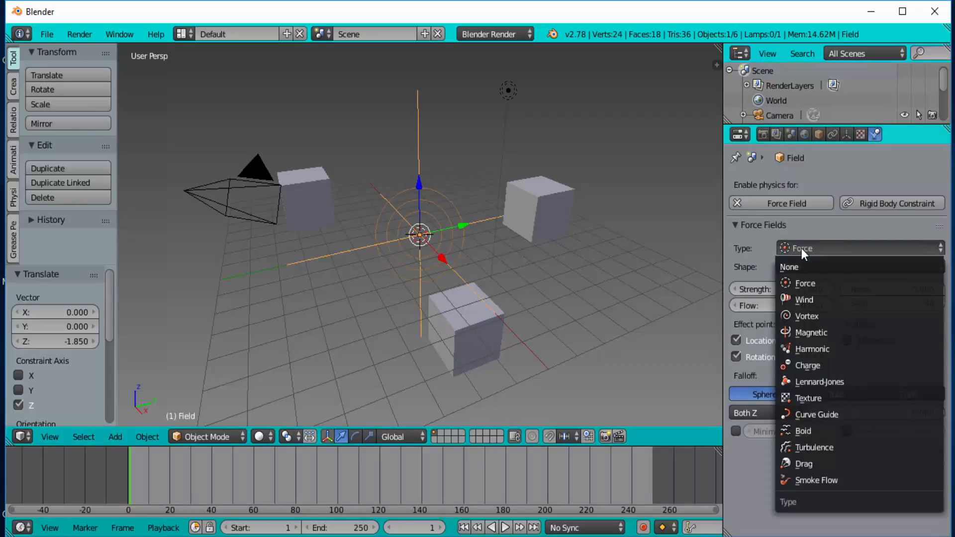
left_click(805, 444)
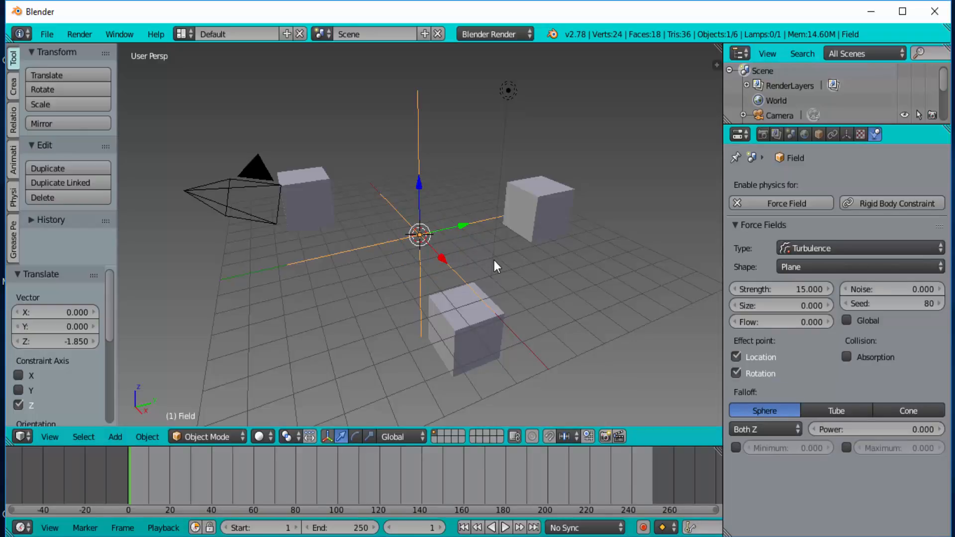
left_click(505, 529)
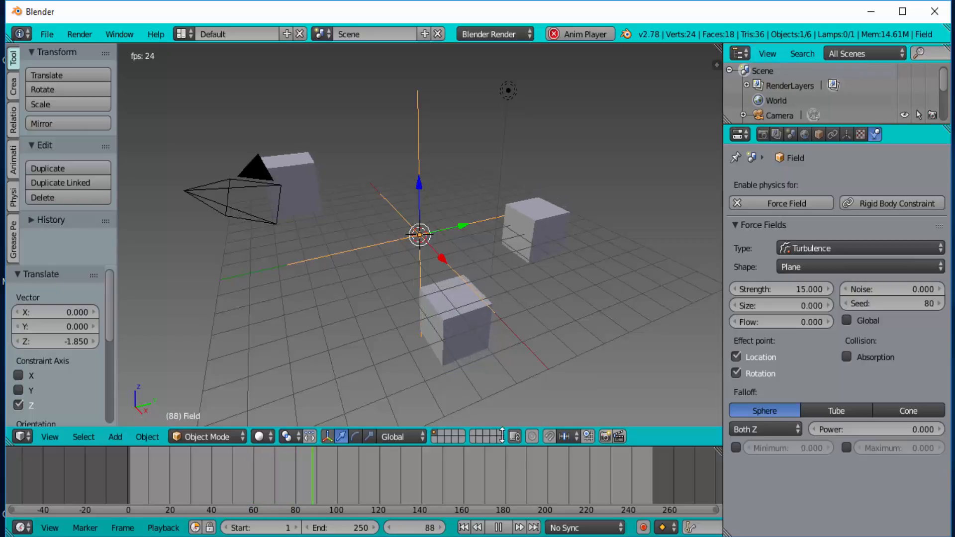
left_click(498, 528)
left_click(464, 528)
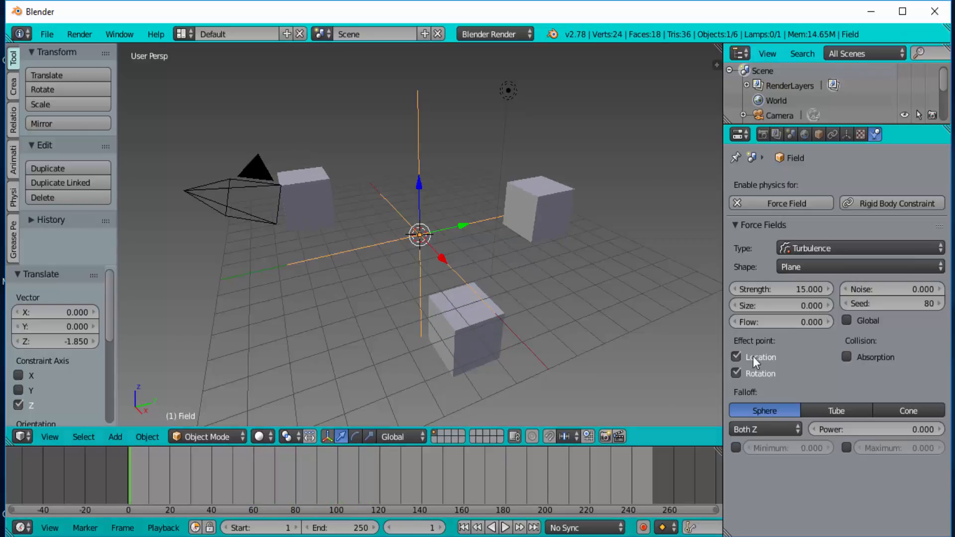
- Set the turbulence field's strength to 30 and play the simulation, ending back on the first frame
left_click(781, 290)
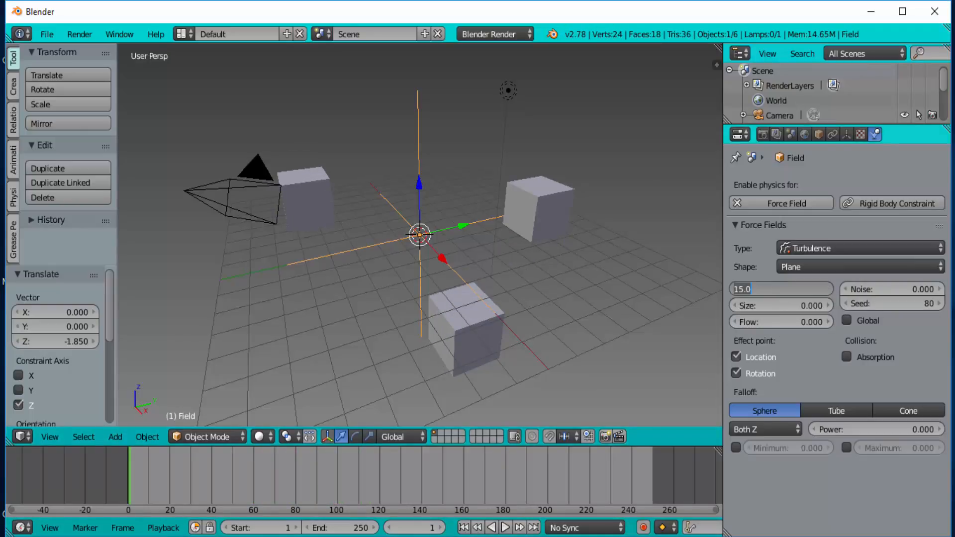
type("30")
key("Return")
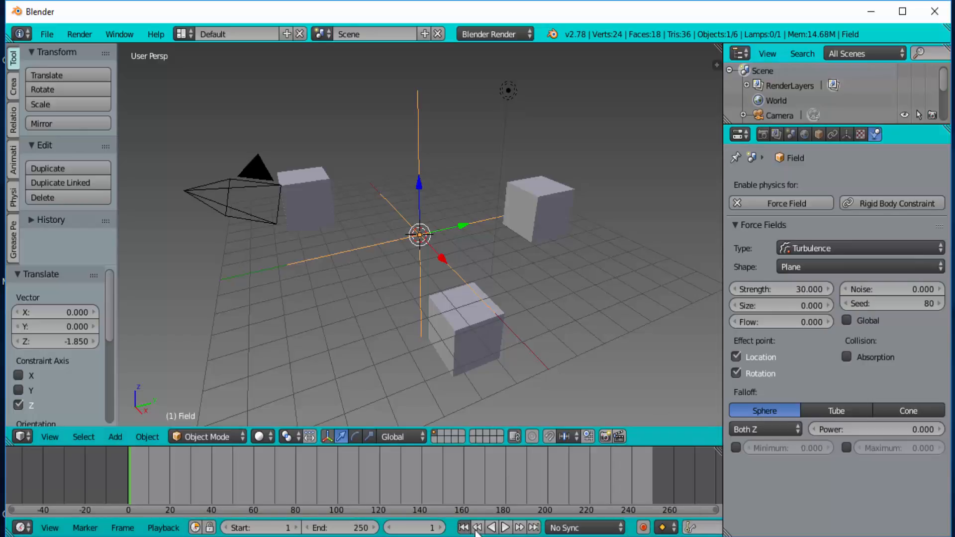
left_click(505, 528)
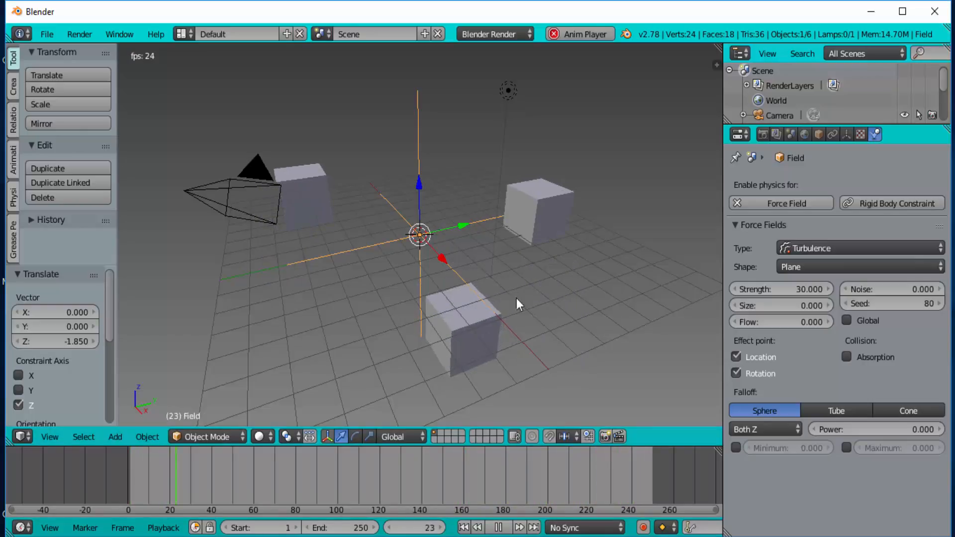
key("Escape")
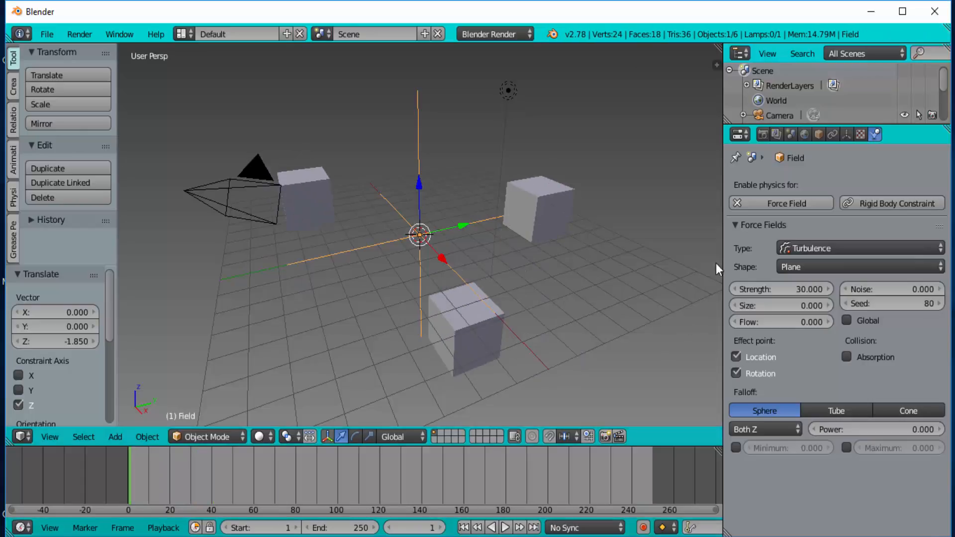
- Open the list of force field types for the turbulence field
left_click(932, 244)
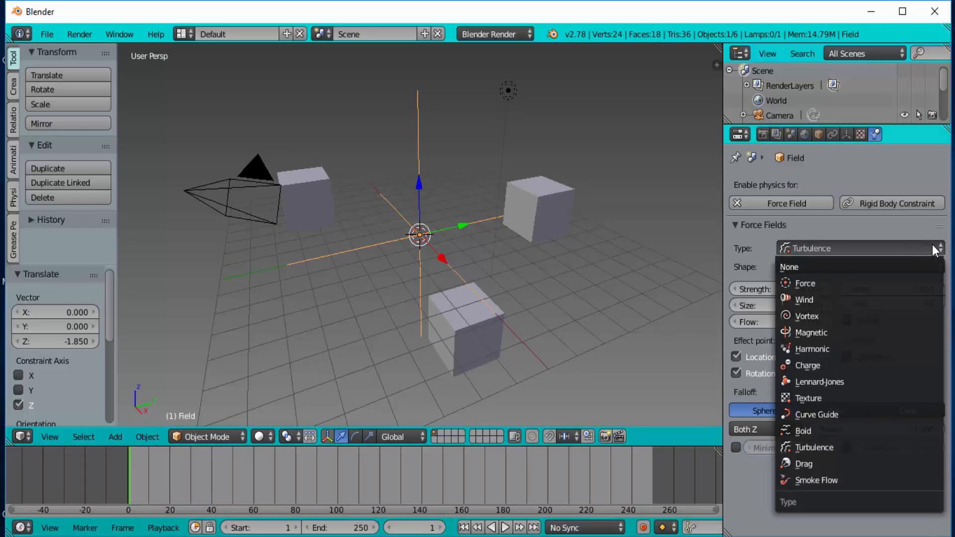